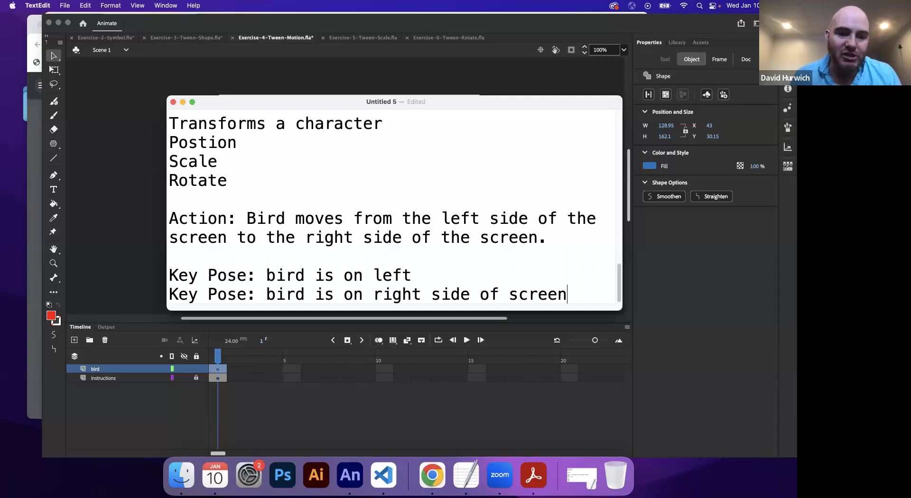
# Switch to Animate and move the bird shape to about X 28, Y 44
pyautogui.click(302, 386)
pyautogui.moveTo(282, 168); pyautogui.dragTo(272, 169)
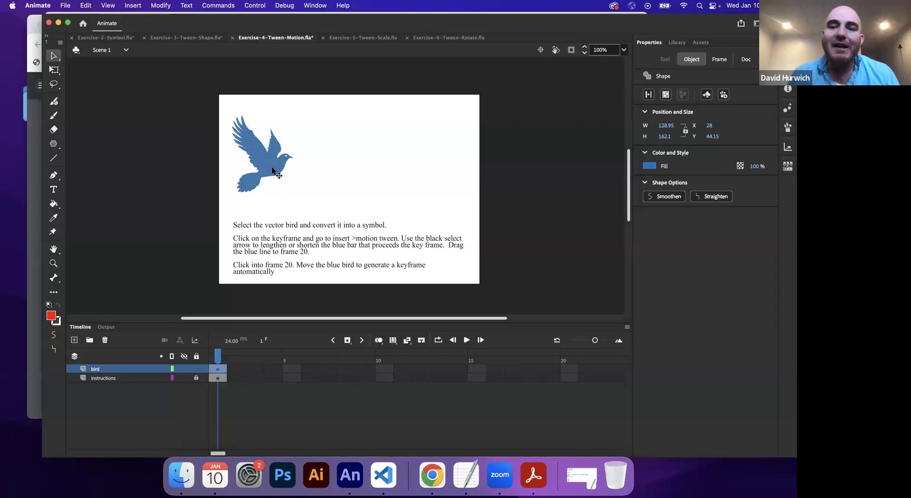
# Switch to TextEdit and add the note "Motion Tweens allow you to apply animation to position, scale and rotation." below the key poses
pyautogui.click(465, 474)
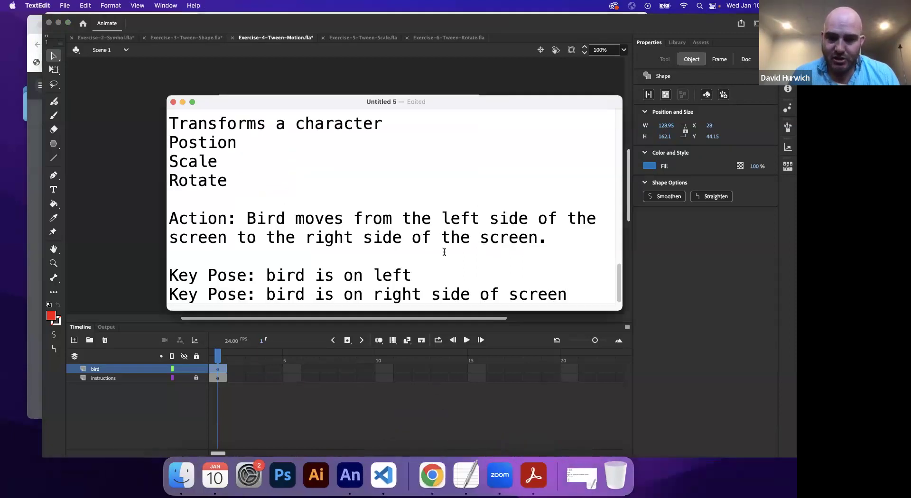
pyautogui.press('Return')
pyautogui.press('Return')
pyautogui.write('Mot')
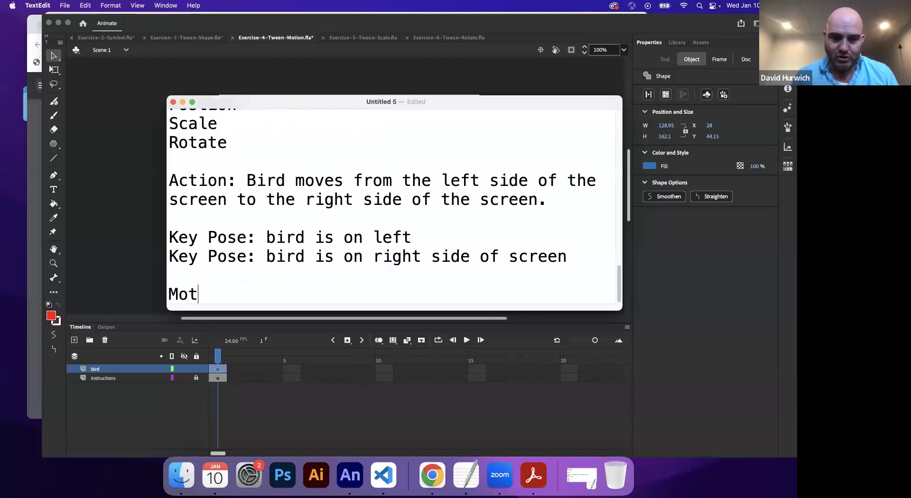
pyautogui.write('ion Tweens all')
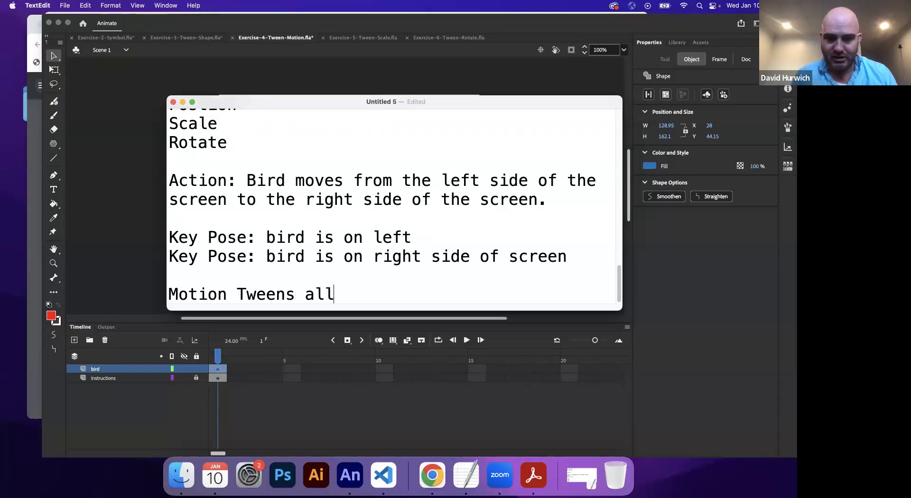
pyautogui.write('ow you to al')
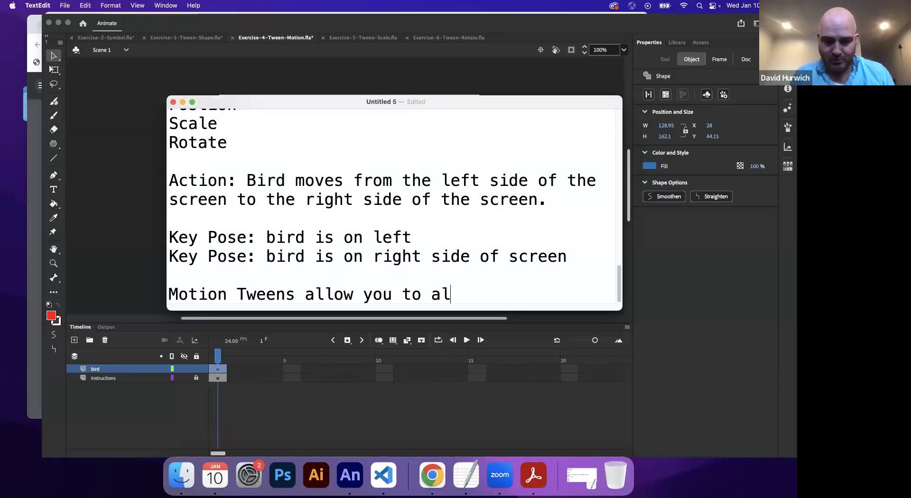
pyautogui.press('BackSpace')
pyautogui.write('pply')
pyautogui.write(' mo')
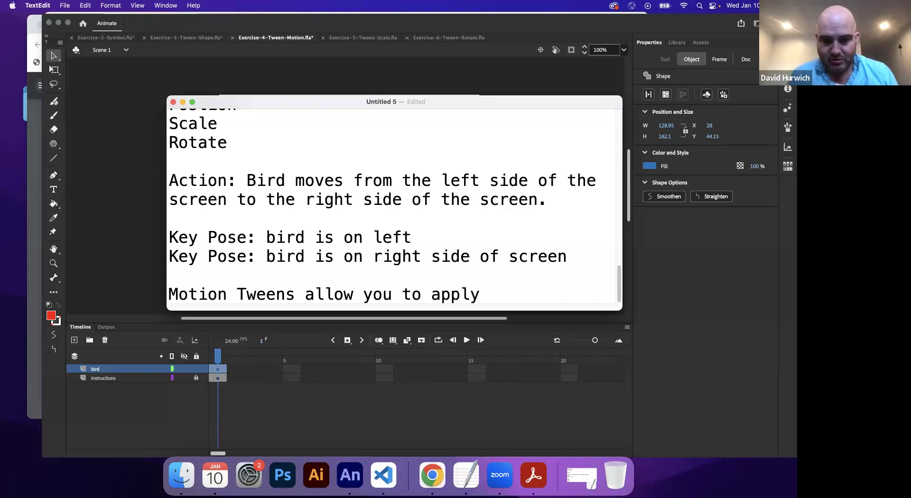
pyautogui.press('BackSpace')
pyautogui.press('BackSpace')
pyautogui.write('animation to ')
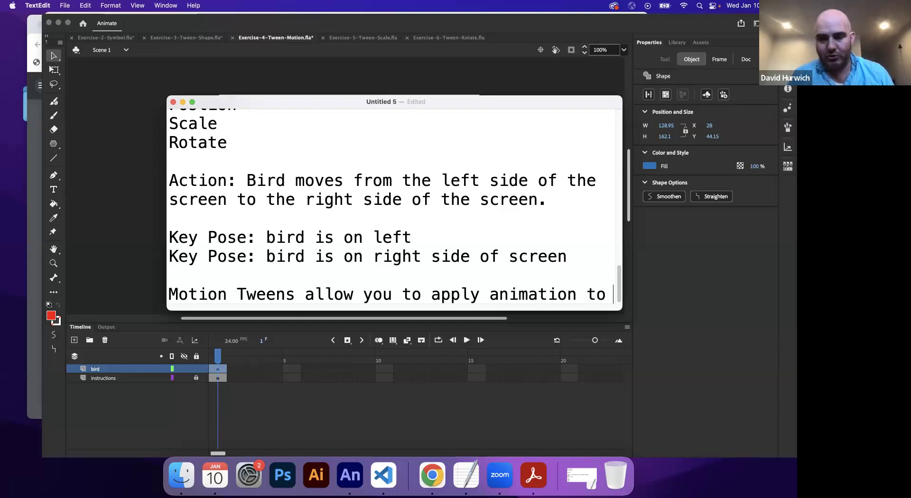
pyautogui.write('position, ')
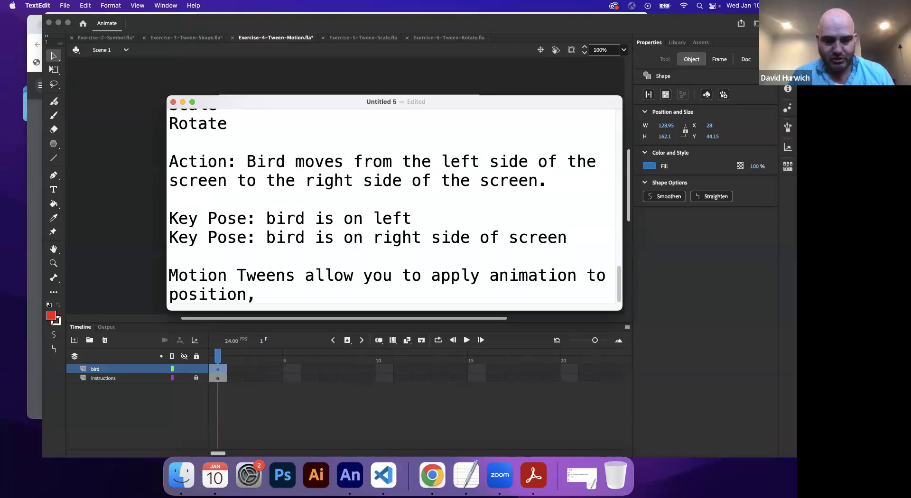
pyautogui.write('scale and rotation.')
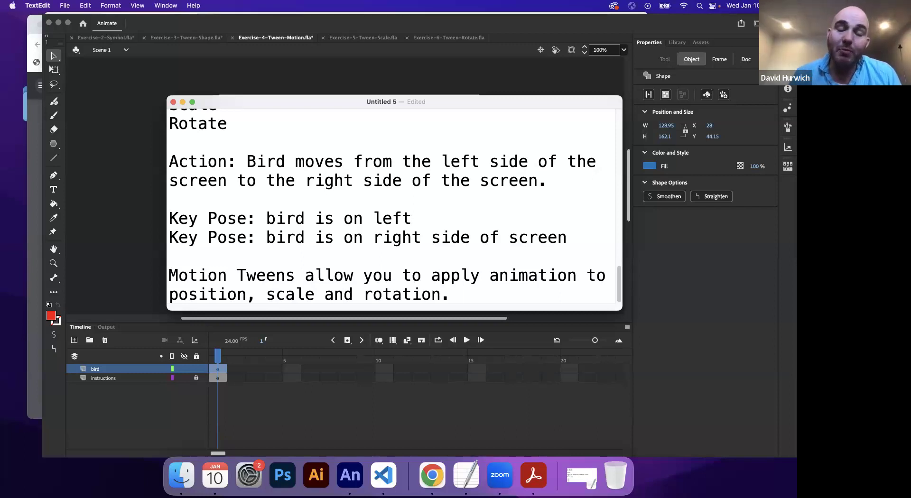
# Add a separate paragraph to the notes reading "For motion tweens your character MUST be a symbol"
pyautogui.press('Return')
pyautogui.press('Return')
pyautogui.write('M')
pyautogui.press('BackSpace')
pyautogui.write('Your')
pyautogui.press('BackSpace')
pyautogui.press('BackSpace')
pyautogui.press('BackSpace')
pyautogui.press('BackSpace')
pyautogui.write('For motion tweens')
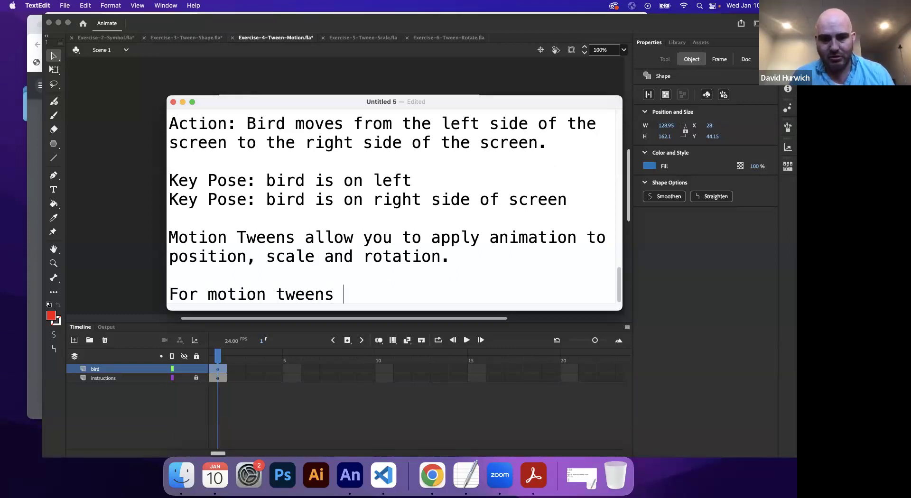
pyautogui.press('BackSpace')
pyautogui.write(',')
pyautogui.press('BackSpace')
pyautogui.write('yo')
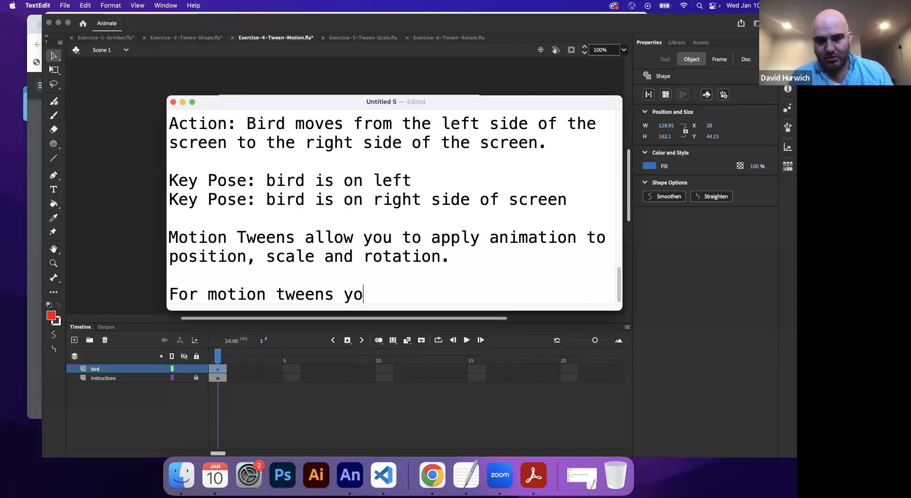
pyautogui.write('ur character MUST be a symob')
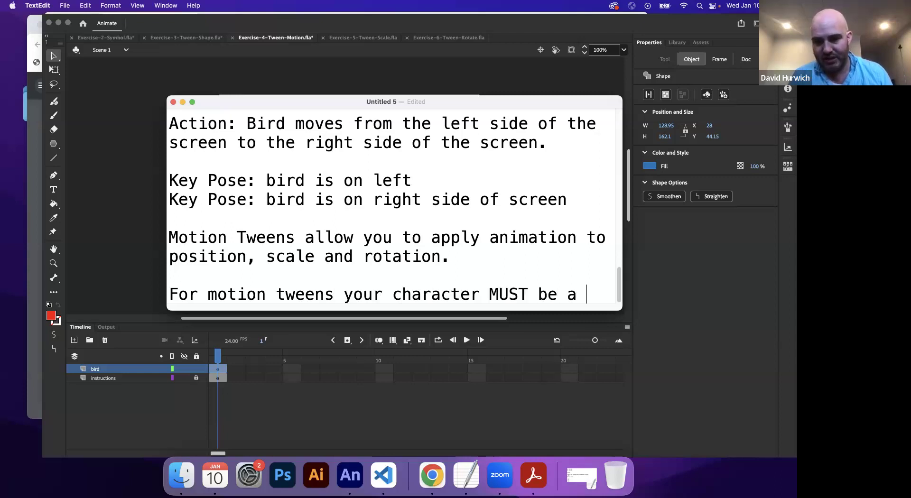
pyautogui.press('BackSpace')
pyautogui.press('BackSpace')
pyautogui.write('bol')
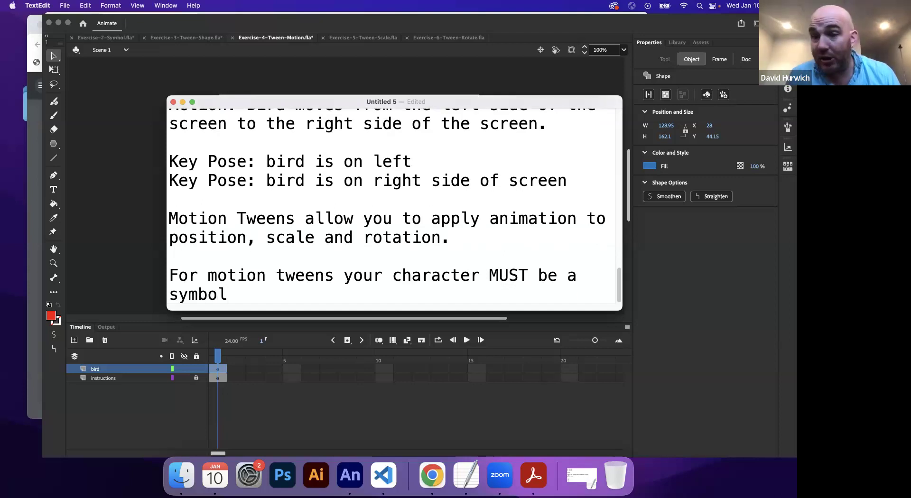
# Switch to Animate and convert the selected bird shape into a Graphic symbol named "Blue Bird"
pyautogui.click(381, 382)
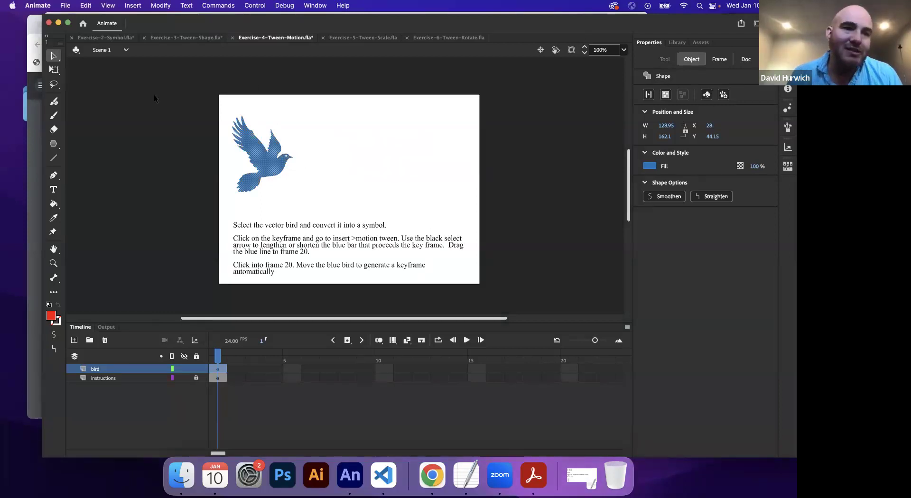
pyautogui.click(160, 5)
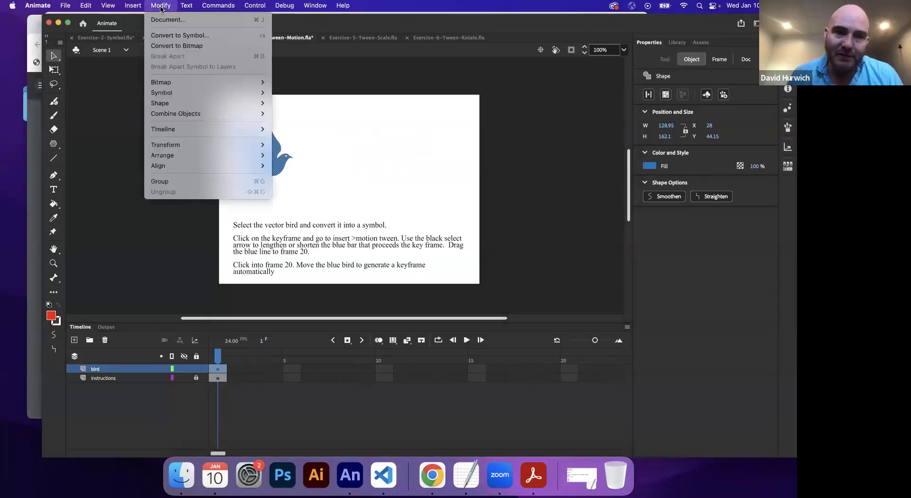
pyautogui.click(174, 36)
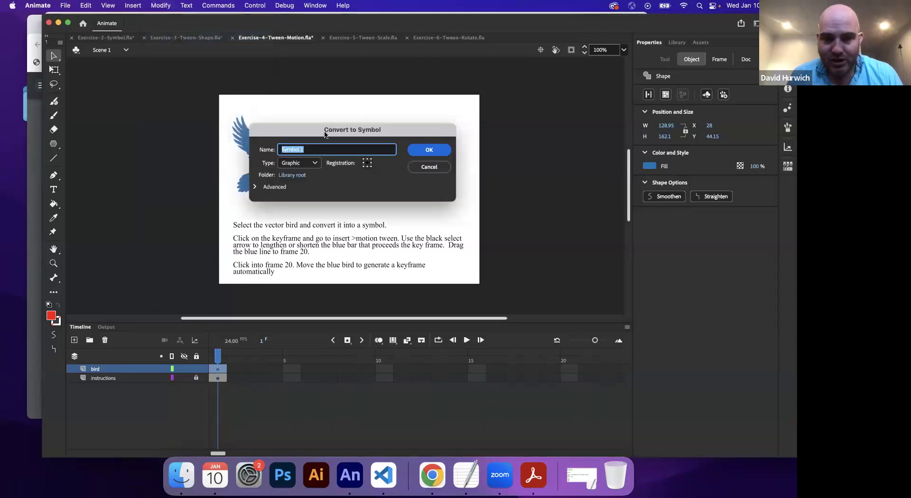
pyautogui.moveTo(326, 130); pyautogui.dragTo(303, 124)
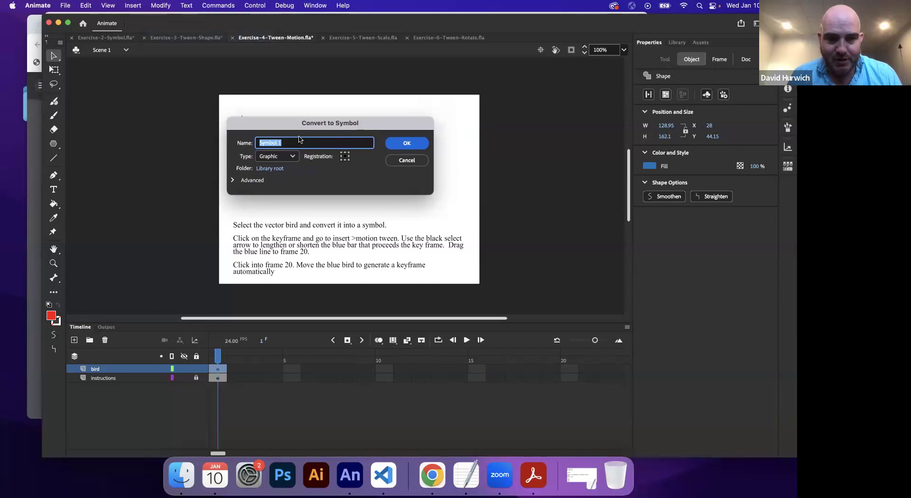
pyautogui.write('Bl')
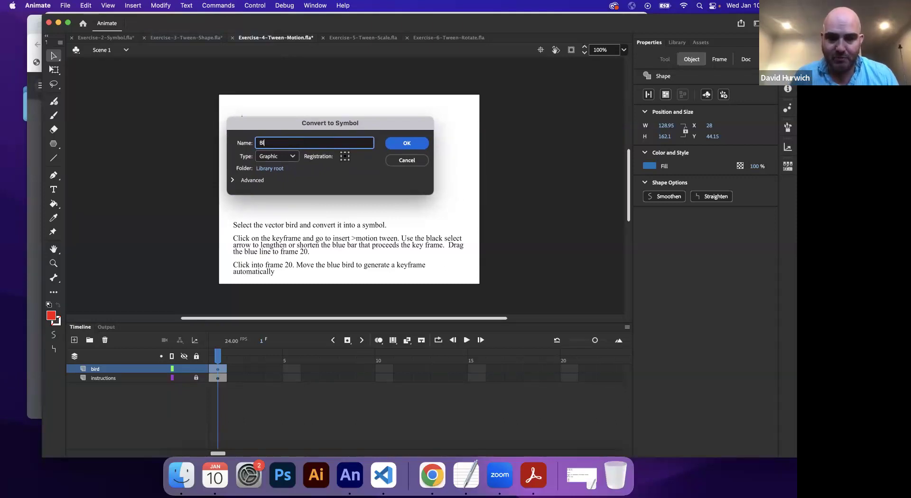
pyautogui.write('ue Bird')
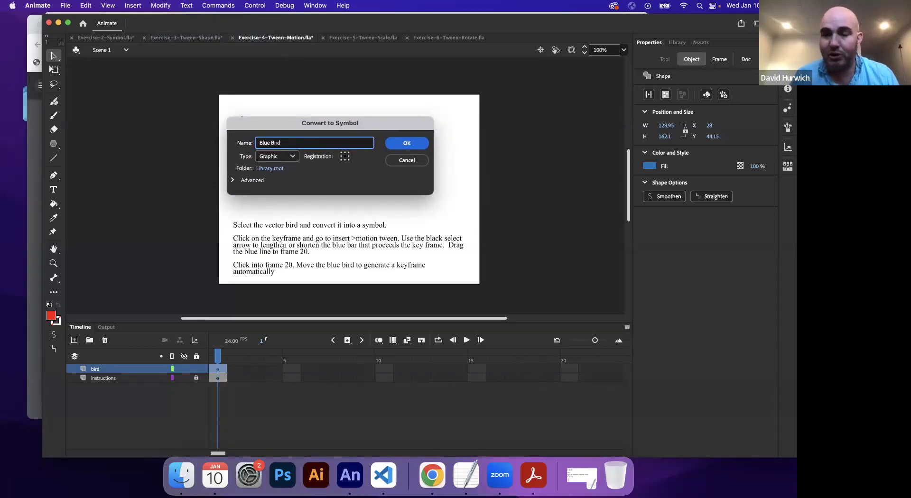
pyautogui.click(279, 160)
pyautogui.click(278, 191)
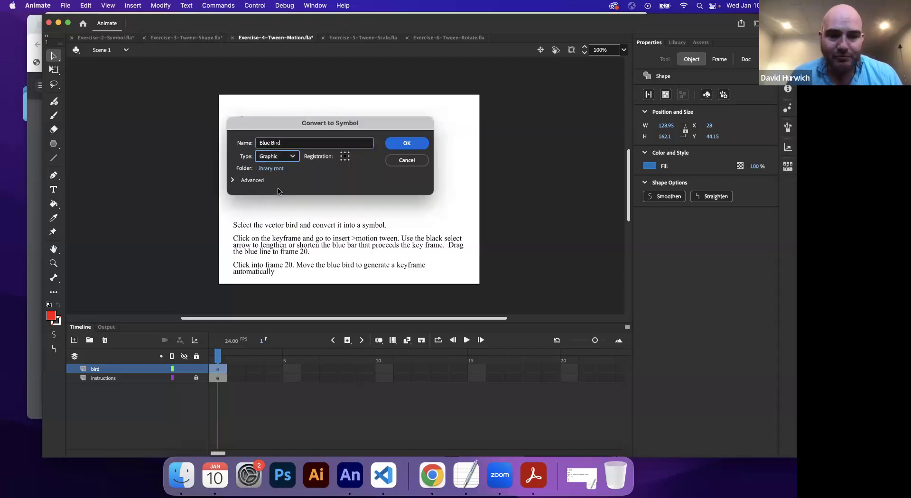
pyautogui.click(392, 143)
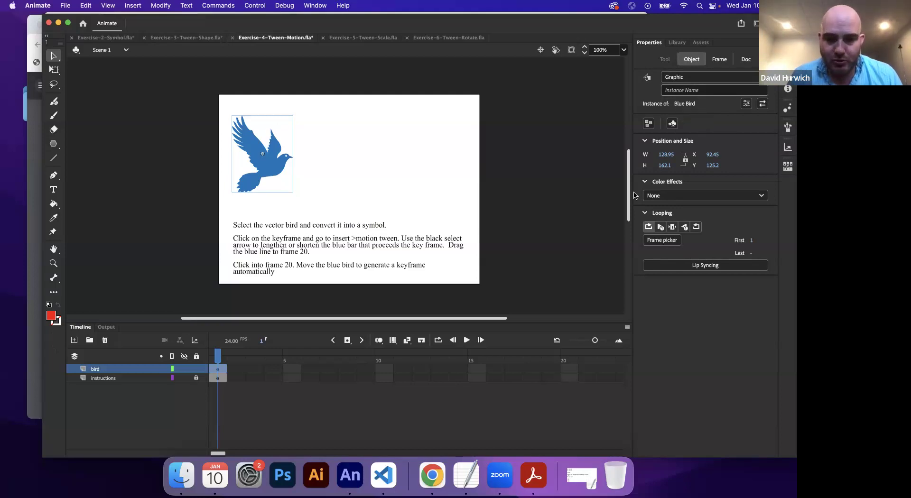
# Create a motion tween on the Blue Bird symbol and fit its whole span into the timeline view
pyautogui.click(135, 6)
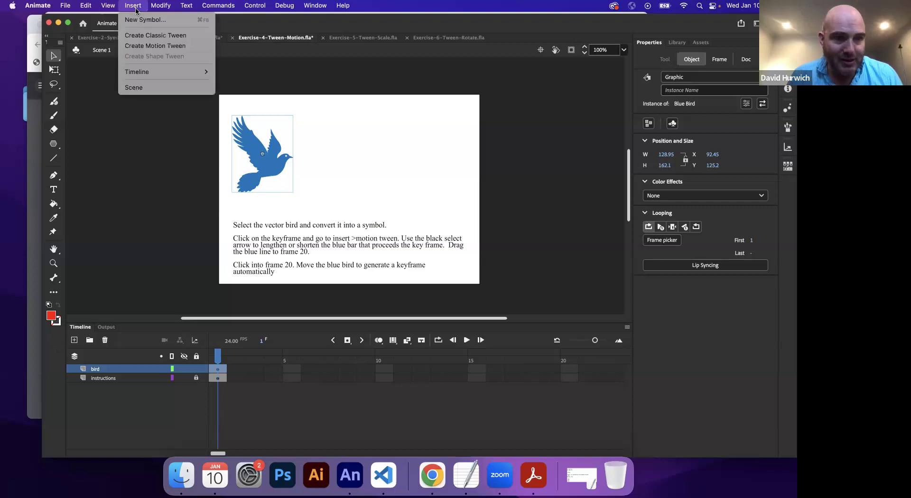
pyautogui.click(145, 45)
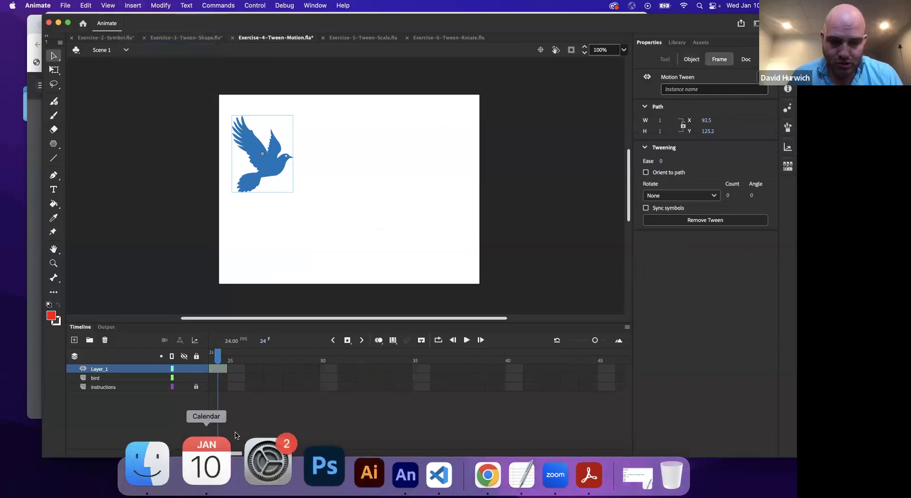
pyautogui.moveTo(234, 454); pyautogui.dragTo(214, 454)
pyautogui.moveTo(594, 341); pyautogui.dragTo(589, 342)
pyautogui.click(349, 424)
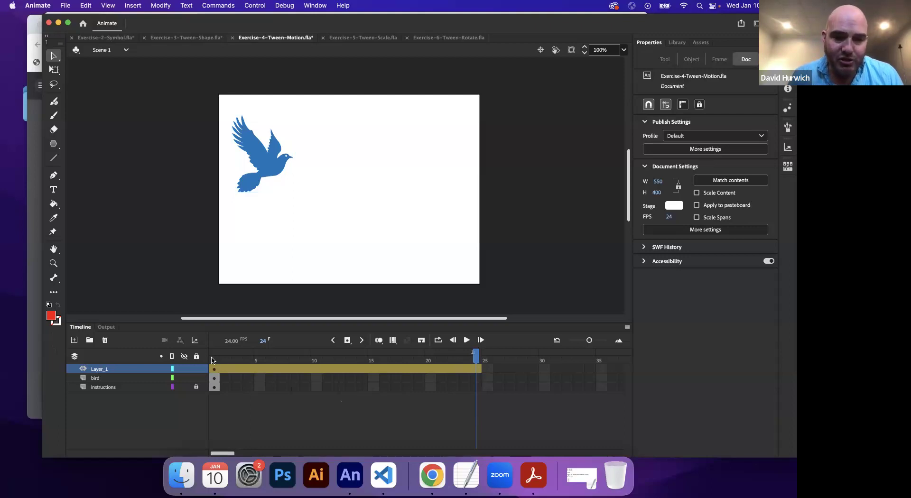
# Adjust the length of the motion tween span on Layer_1 so that it ends at frame 20
pyautogui.moveTo(214, 364); pyautogui.dragTo(492, 363)
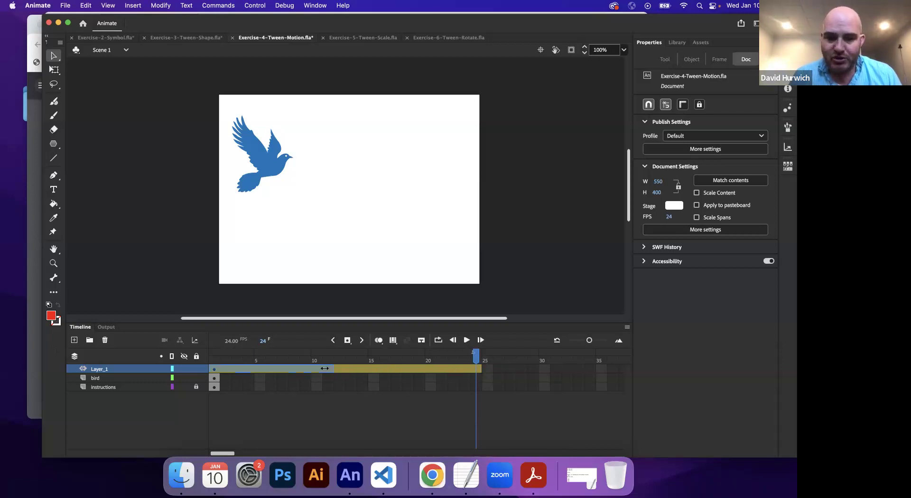
pyautogui.moveTo(324, 368); pyautogui.dragTo(331, 368)
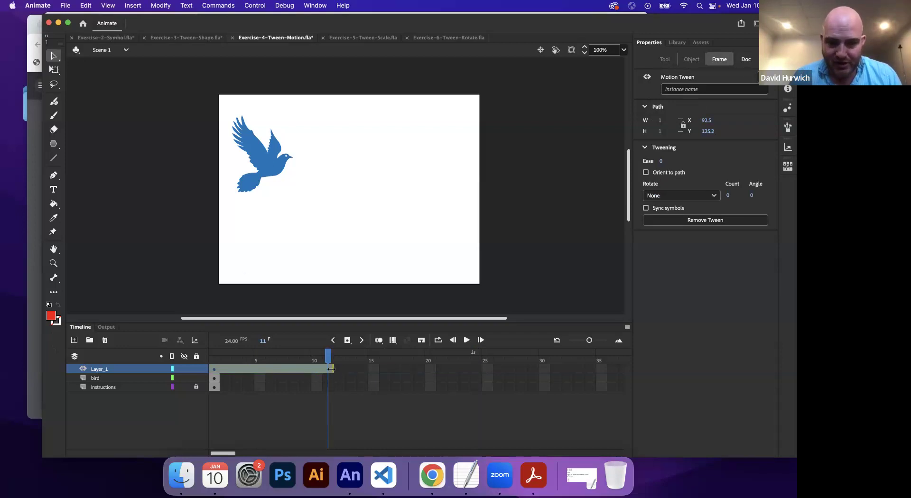
pyautogui.moveTo(267, 364); pyautogui.dragTo(427, 369)
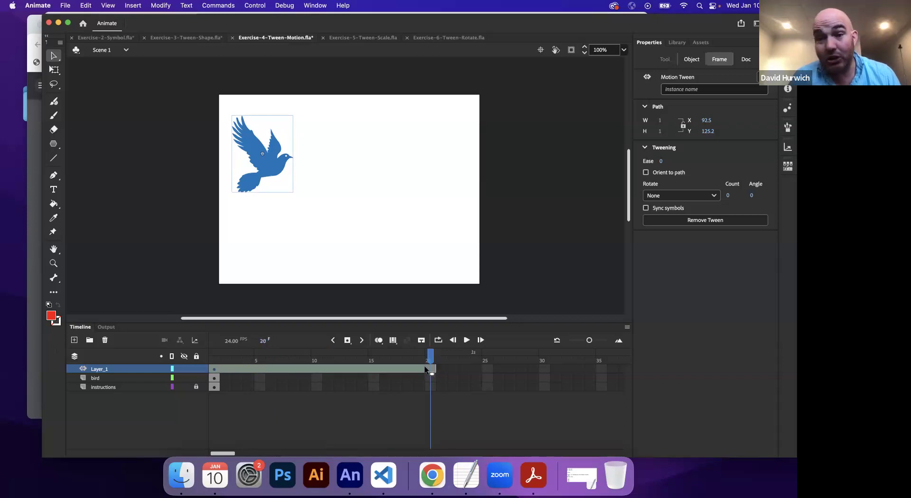
pyautogui.click(369, 403)
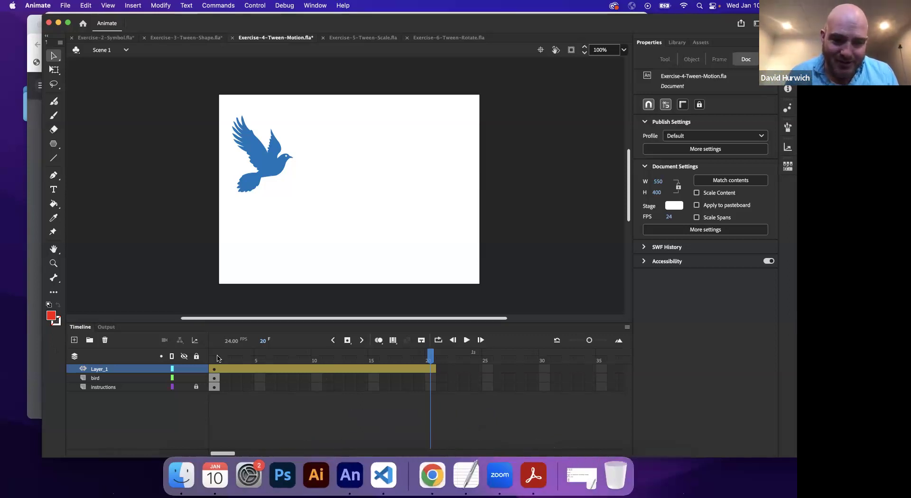
# Return to frame 1 and hide the original bird layer and the instructions layer
pyautogui.moveTo(440, 369); pyautogui.dragTo(251, 364)
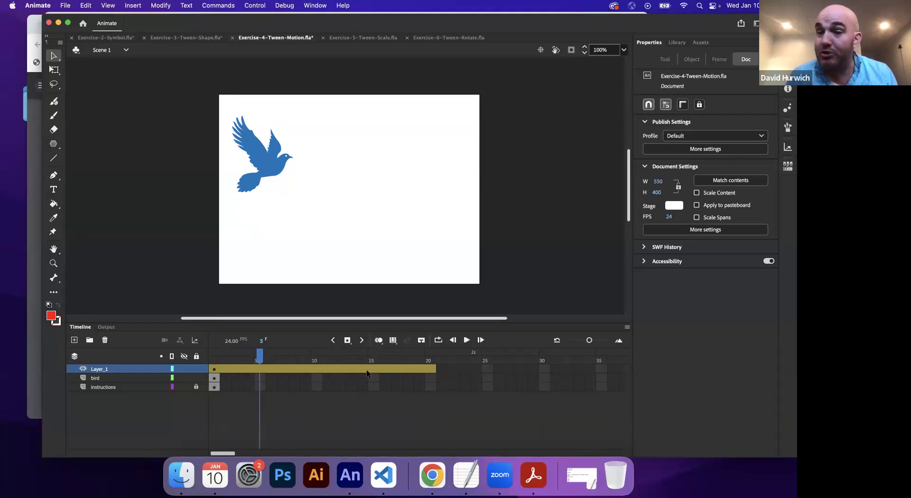
pyautogui.click(210, 362)
pyautogui.click(264, 173)
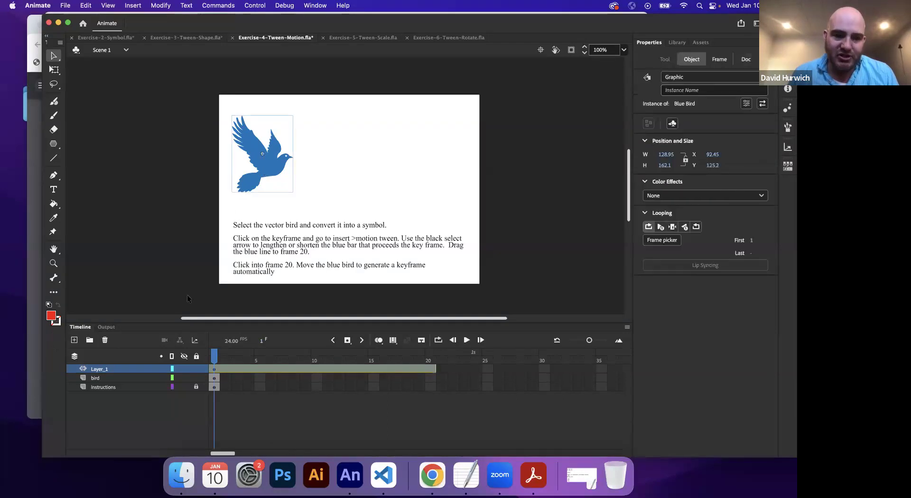
pyautogui.click(185, 378)
pyautogui.click(184, 387)
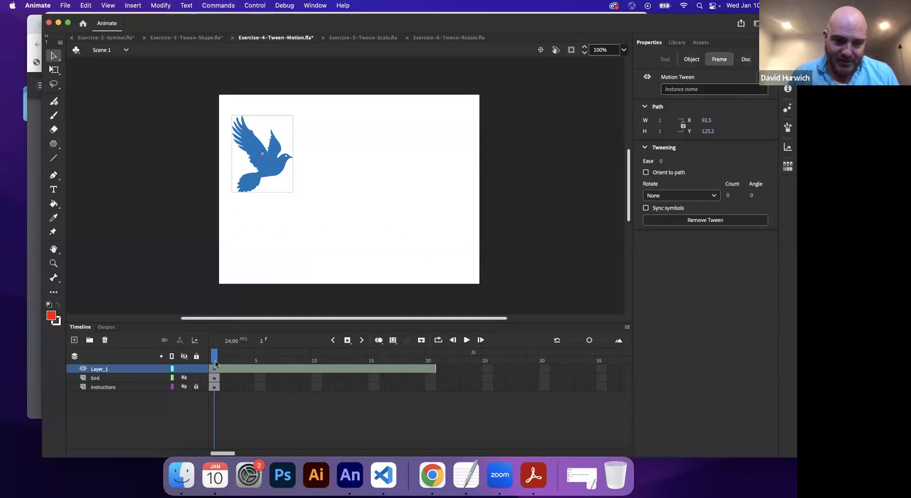
# Play the tween, check the bird at frames 1 and 20, and scrub through the span to frame 20
pyautogui.press('Return')
pyautogui.click(213, 363)
pyautogui.click(430, 365)
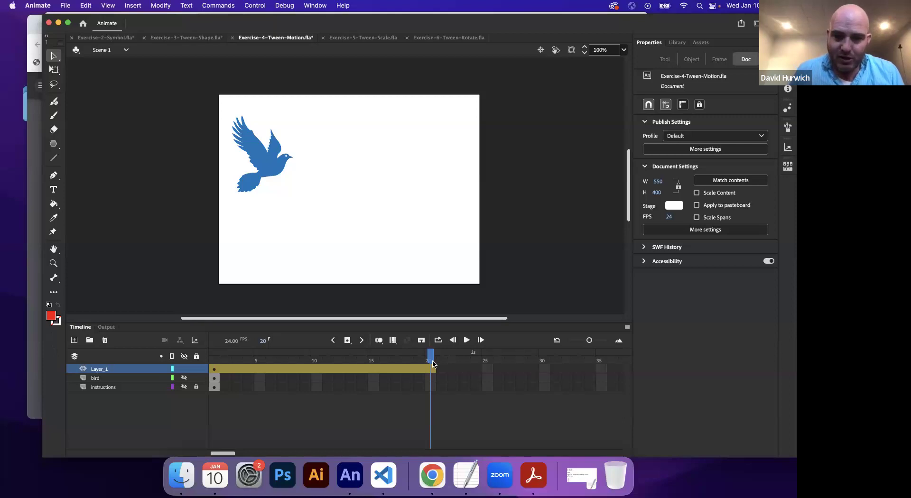
pyautogui.click(265, 178)
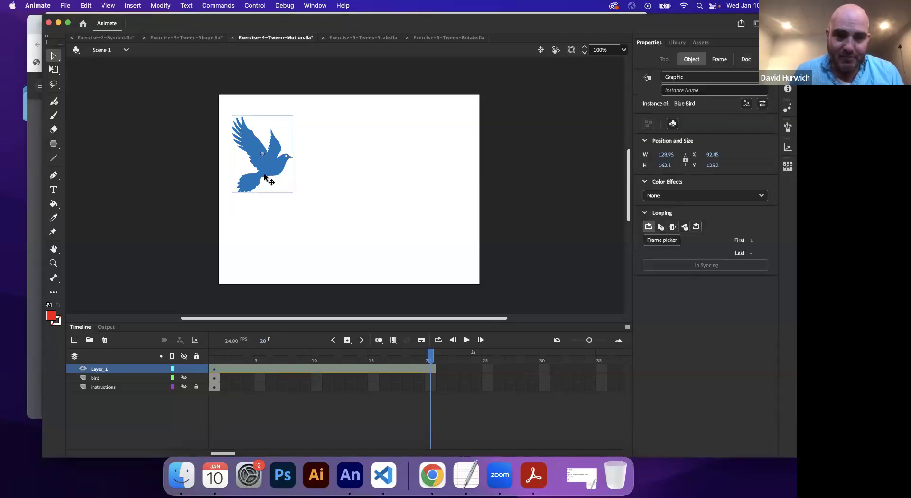
pyautogui.click(213, 371)
pyautogui.moveTo(250, 364); pyautogui.dragTo(437, 359)
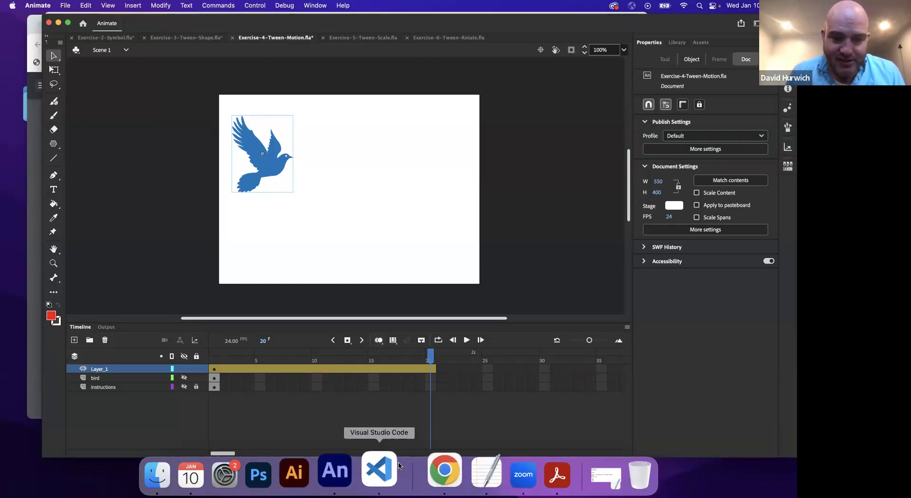
# Switch to the TextEdit notes and review the two key pose lines for the bird
pyautogui.click(457, 456)
pyautogui.moveTo(267, 161); pyautogui.dragTo(415, 162)
pyautogui.click(273, 183)
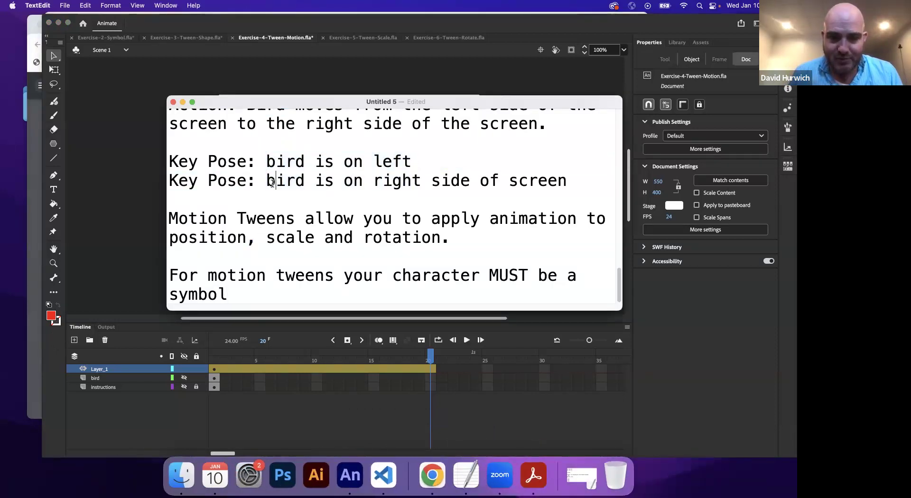
# Return to Animate, check the bird's starting pose at frame 1, and move the bird straight across to the stage's right side at frame 20
pyautogui.moveTo(266, 181); pyautogui.dragTo(426, 177)
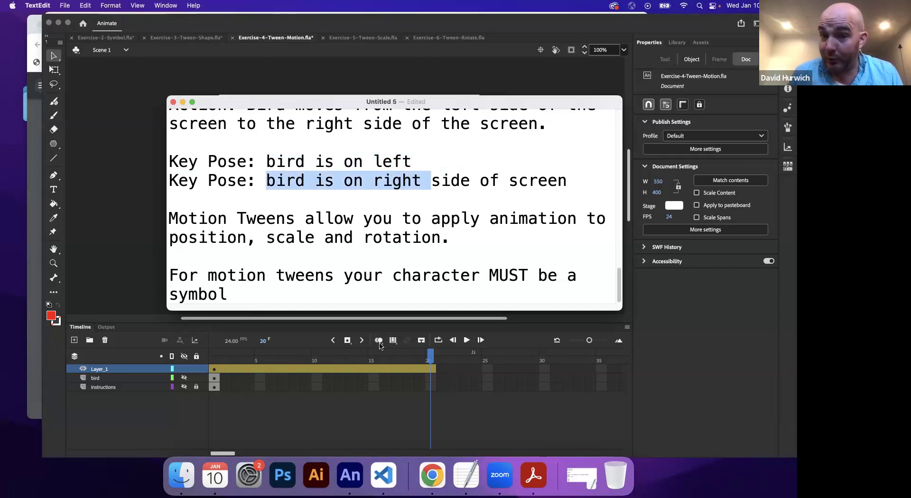
pyautogui.click(278, 358)
pyautogui.click(214, 362)
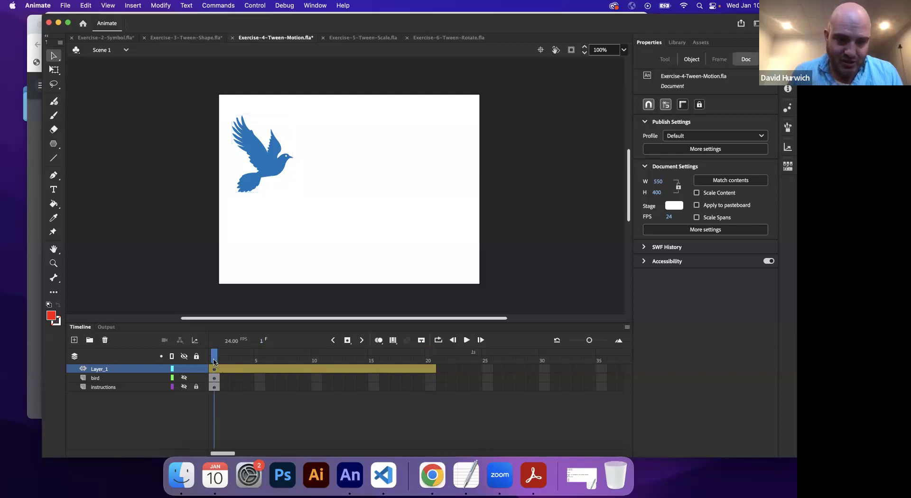
pyautogui.click(214, 369)
pyautogui.moveTo(270, 158)
pyautogui.mouseDown()
pyautogui.moveTo(374, 171)
pyautogui.moveTo(262, 175)
pyautogui.moveTo(266, 166)
pyautogui.mouseUp()
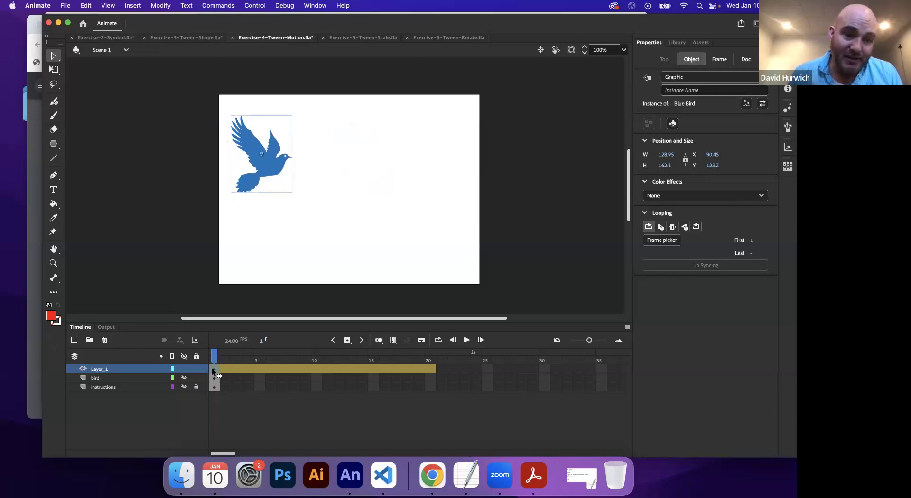
pyautogui.moveTo(215, 359); pyautogui.dragTo(438, 366)
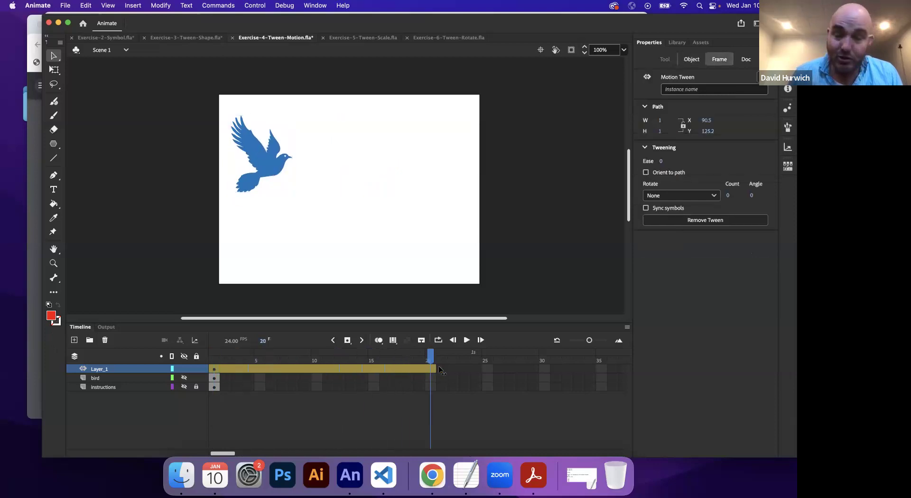
pyautogui.moveTo(268, 168); pyautogui.dragTo(436, 172)
# Compare the bird's position at frames 19, 20 and 17 of the tween, and return to frame 1
pyautogui.click(423, 368)
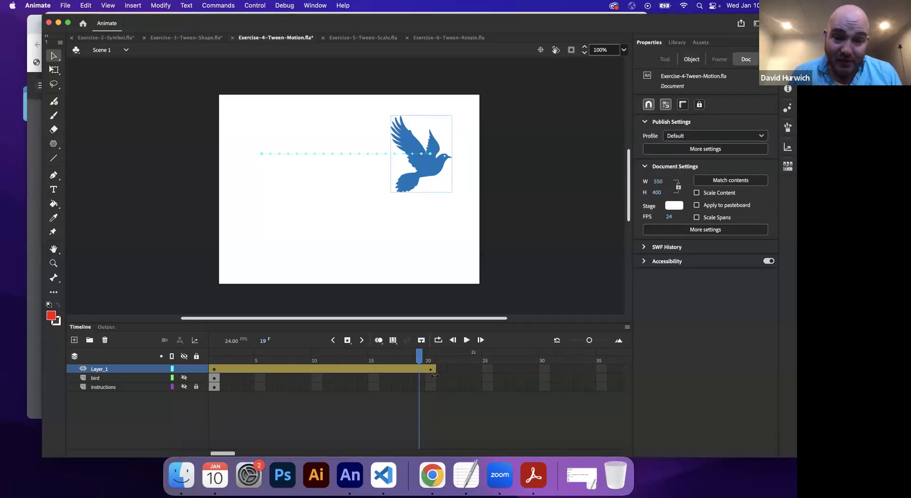
pyautogui.click(430, 369)
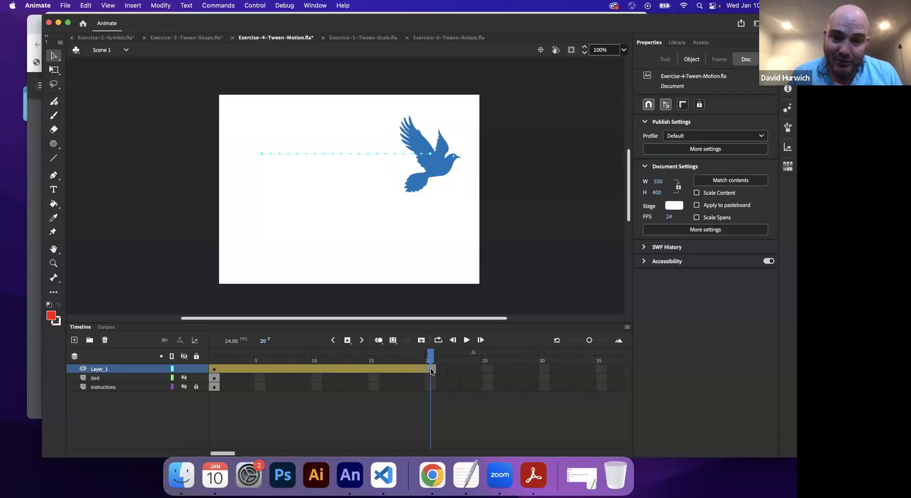
pyautogui.click(396, 353)
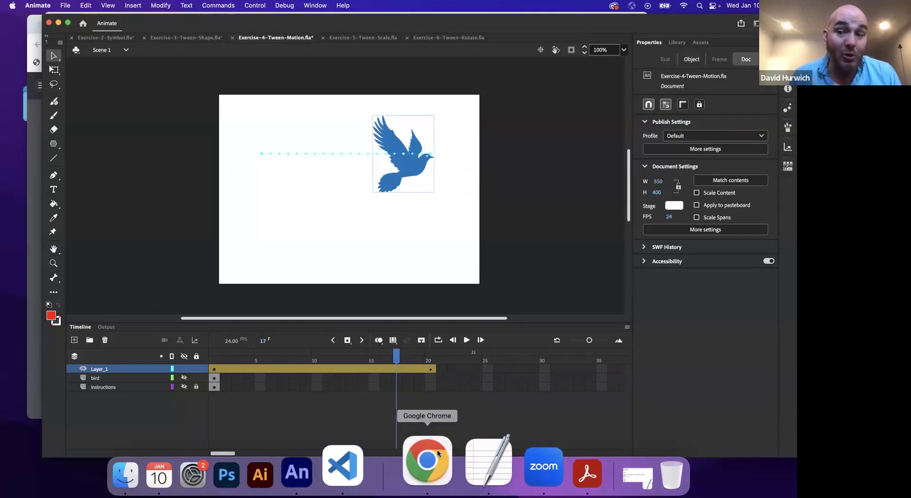
pyautogui.click(212, 364)
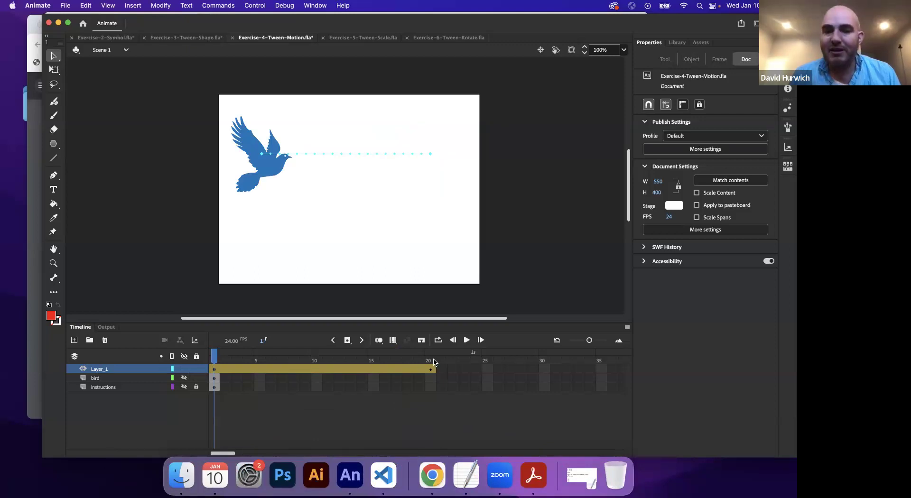
pyautogui.click(433, 363)
pyautogui.click(219, 358)
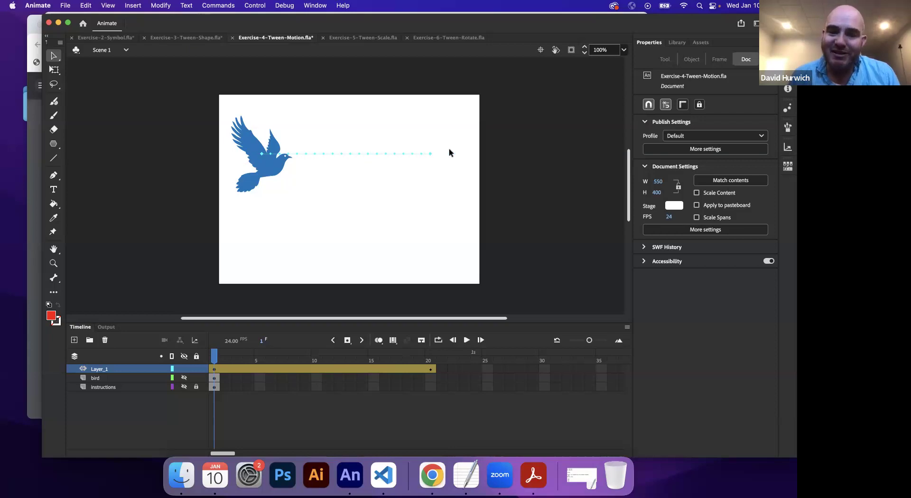
# Switch to the TextEdit notes and add the line "Motion line: is the line of the motion of the character" below the symbol note
pyautogui.click(465, 475)
pyautogui.click(353, 288)
pyautogui.press('Return')
pyautogui.press('Return')
pyautogui.write('motion line')
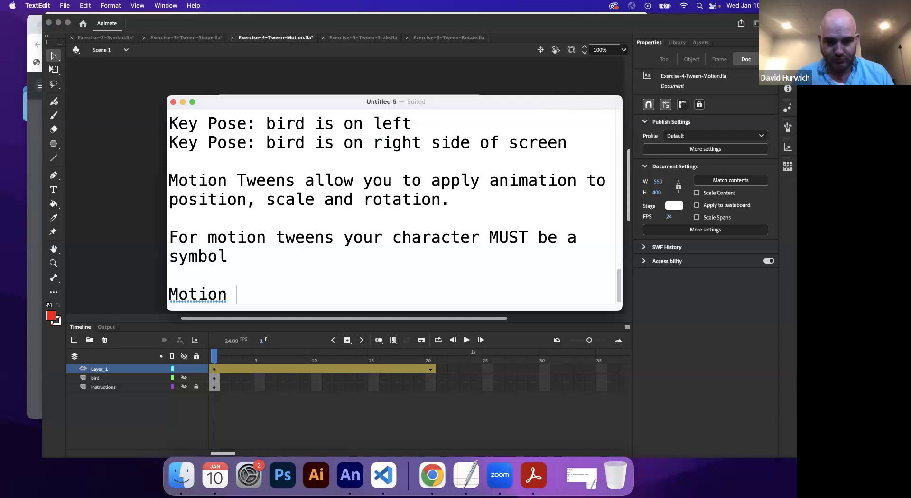
pyautogui.write(': is th')
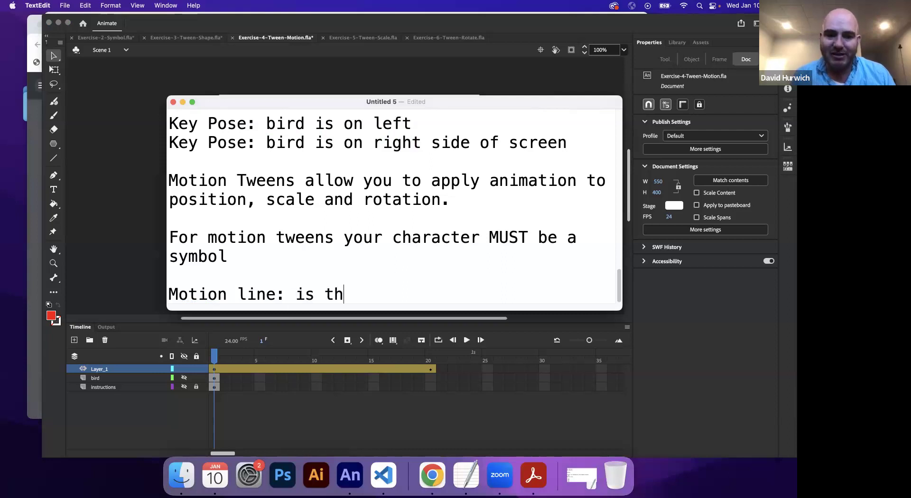
pyautogui.write('e line of the')
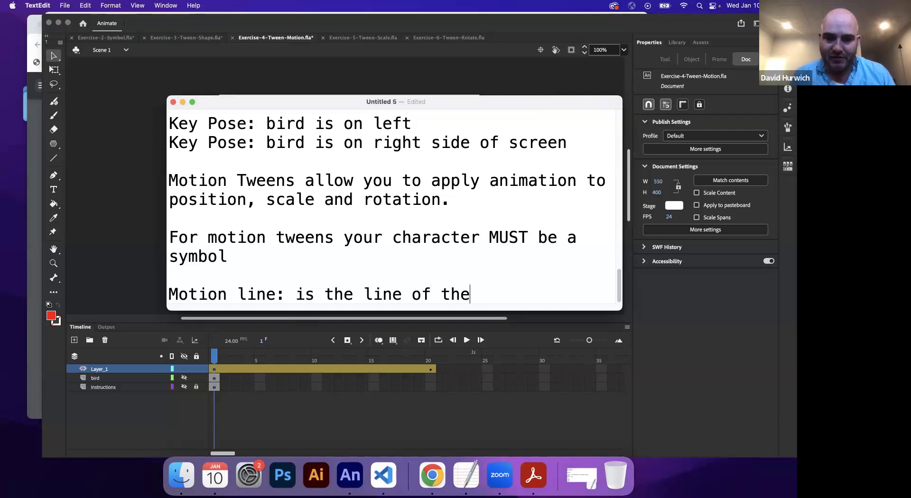
pyautogui.write(' motion of the character')
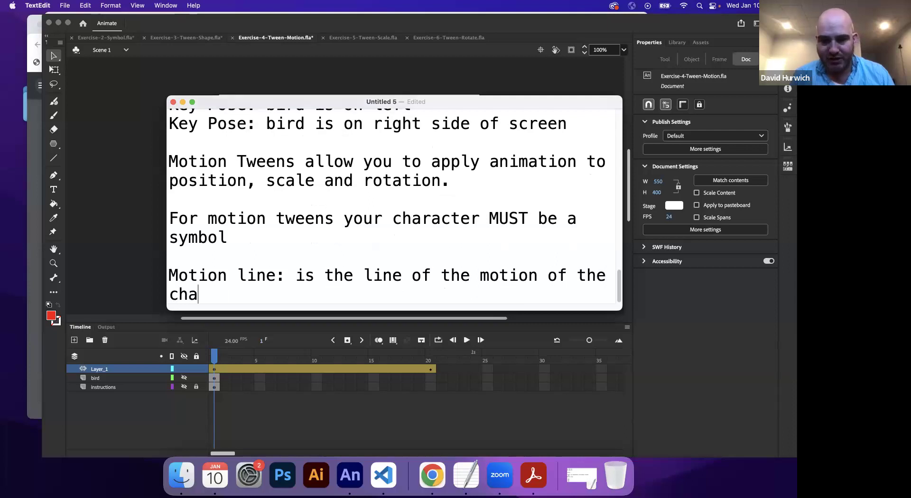
# Back in Animate, set Layer_1's outline color to red and show its artwork filled instead of as outlines
pyautogui.click(302, 317)
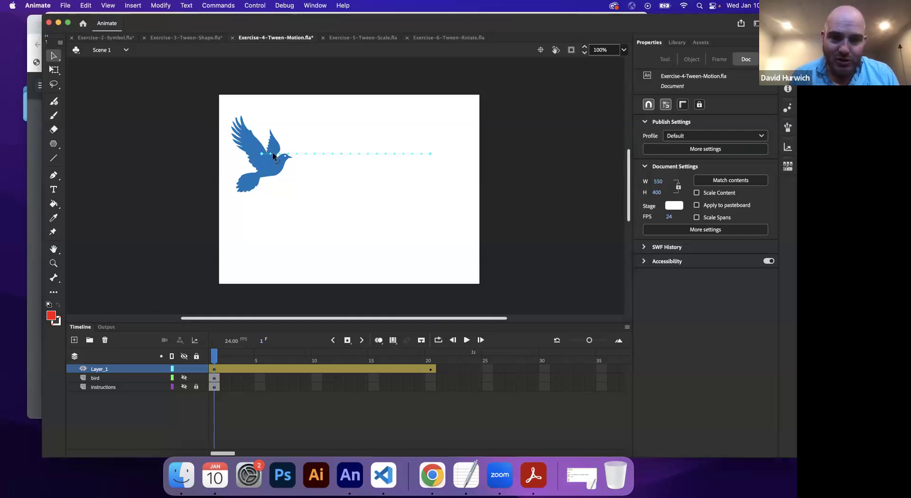
pyautogui.doubleClick(173, 370)
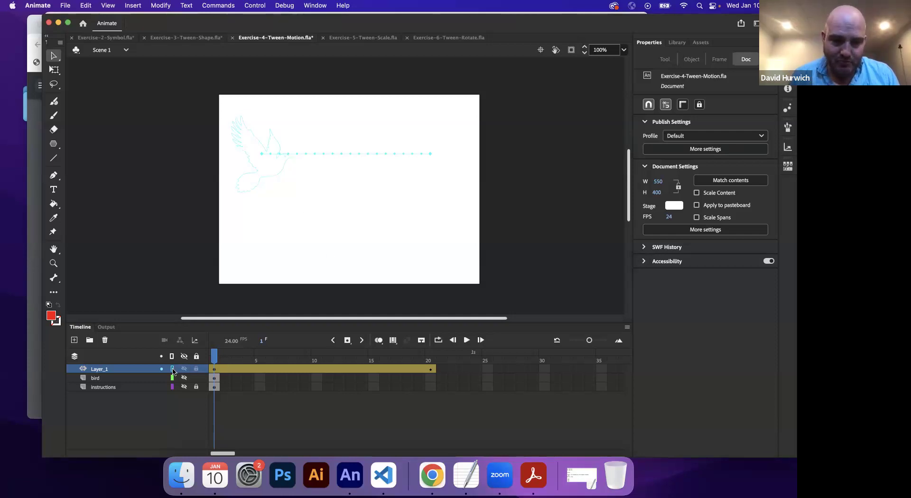
pyautogui.click(353, 300)
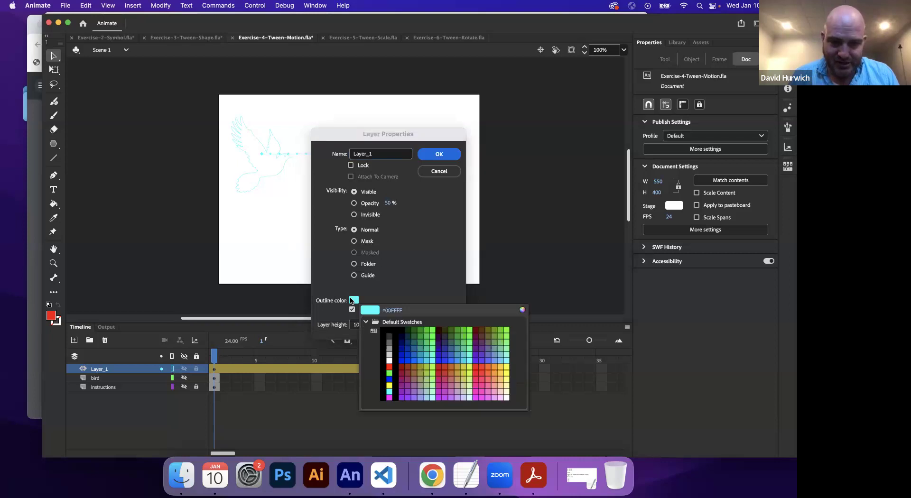
pyautogui.click(389, 366)
pyautogui.click(438, 153)
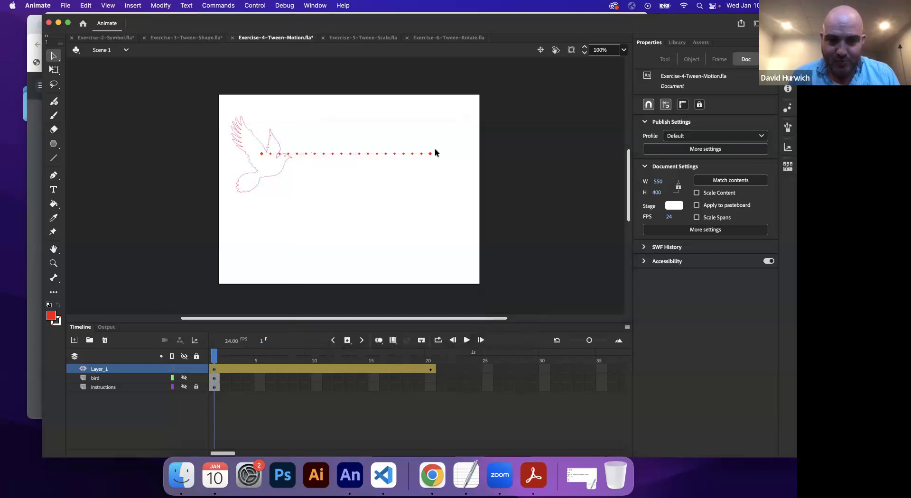
pyautogui.click(170, 370)
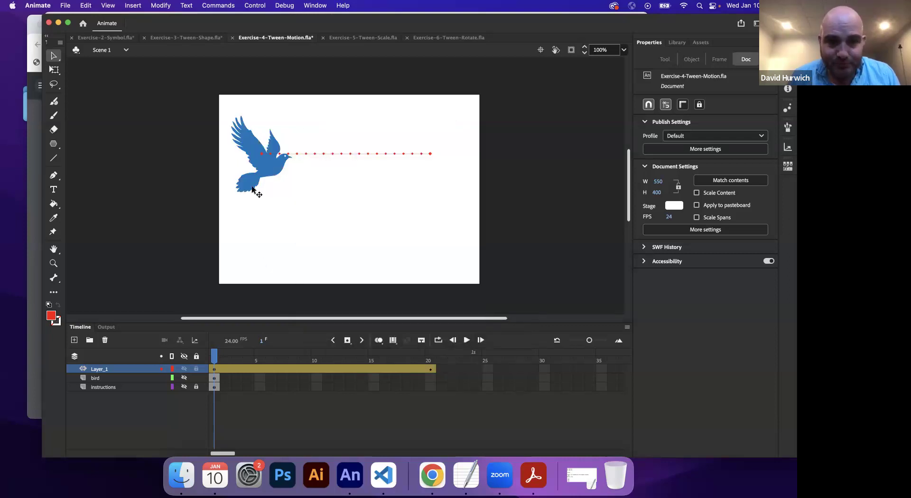
# Play the bird's motion tween from frame 1 to check its movement along the motion line
pyautogui.click(230, 363)
pyautogui.moveTo(230, 363); pyautogui.dragTo(73, 354)
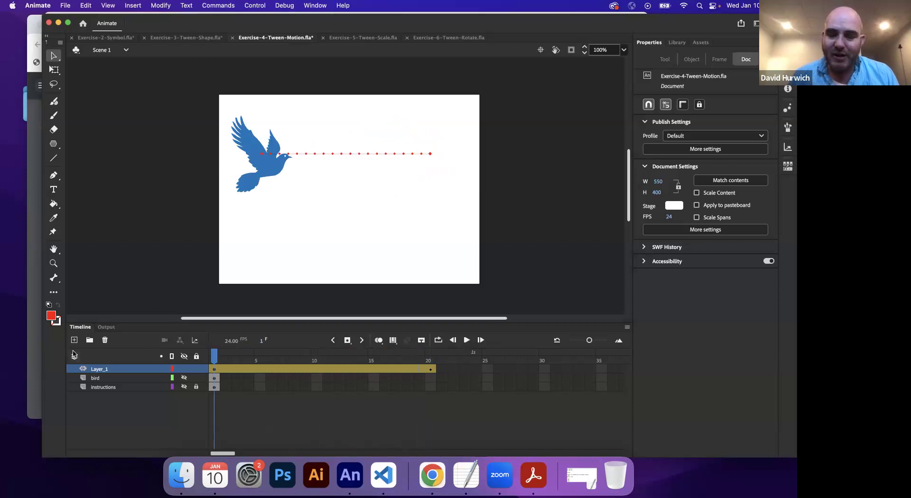
pyautogui.press('Return')
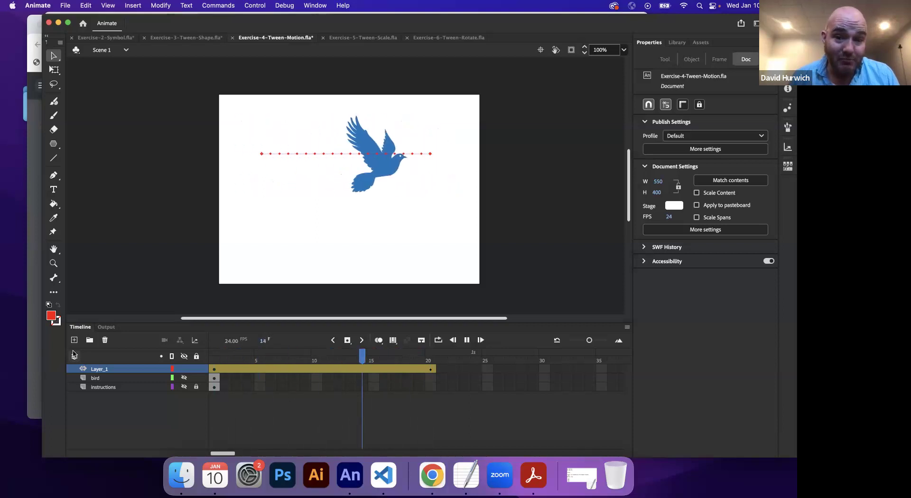
pyautogui.press('Return')
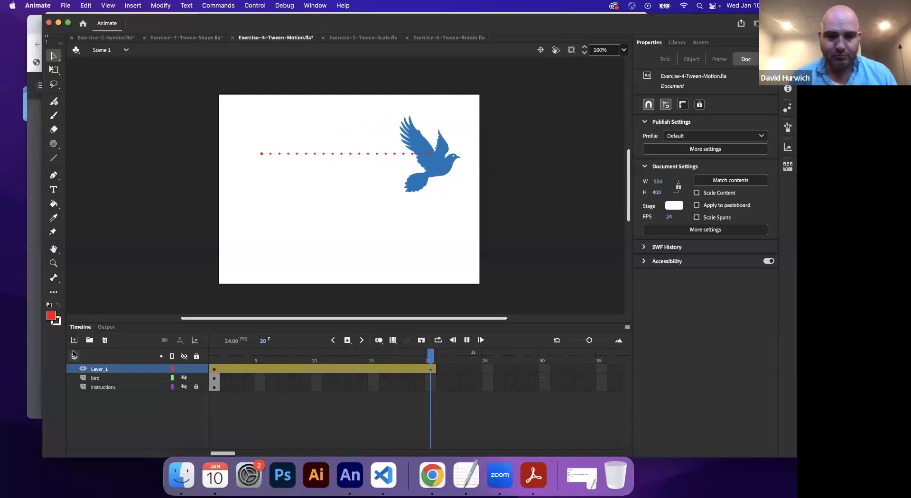
# Open the Exercise-3-Tween-Shape document, hide the Shape Tween layer, show Layer_1, and go to frame 1
pyautogui.click(182, 38)
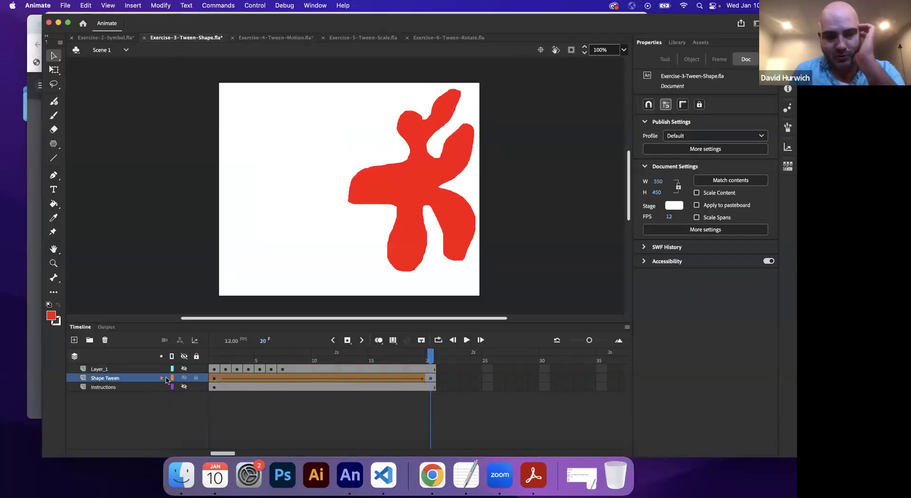
pyautogui.click(184, 378)
pyautogui.click(184, 369)
pyautogui.click(214, 360)
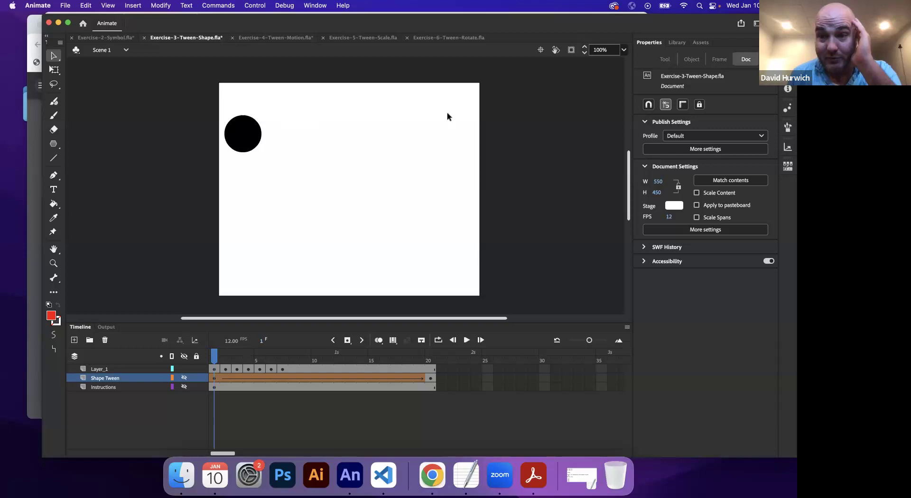
# Move the black ball on Layer_1 slightly up and to the left at each of frames 2, 3 and 4
pyautogui.click(226, 360)
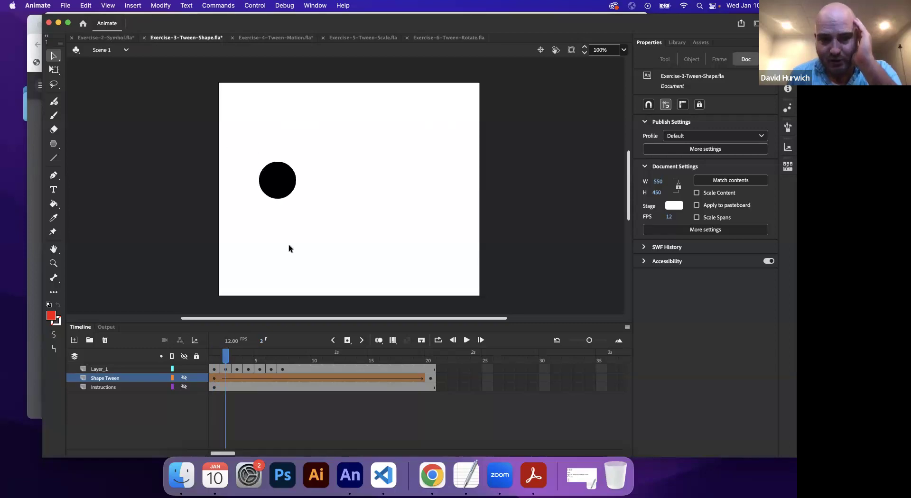
pyautogui.moveTo(283, 198); pyautogui.dragTo(272, 183)
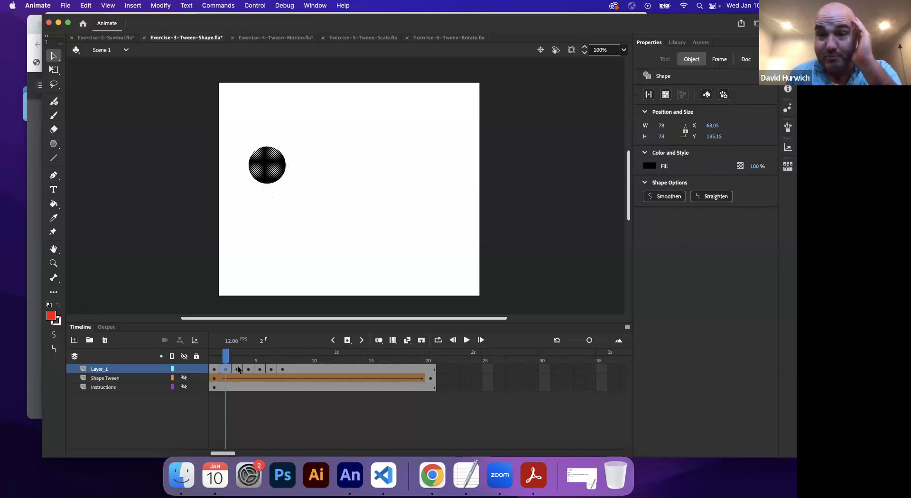
pyautogui.click(241, 346)
pyautogui.click(237, 368)
pyautogui.moveTo(299, 237); pyautogui.dragTo(287, 224)
pyautogui.click(252, 370)
pyautogui.click(248, 369)
pyautogui.moveTo(341, 280); pyautogui.dragTo(307, 254)
# Move the ball on Layer_1 down to the stage's lower edge at each of frames 5, 6 and 7
pyautogui.click(261, 369)
pyautogui.moveTo(377, 147); pyautogui.dragTo(335, 301)
pyautogui.click(273, 369)
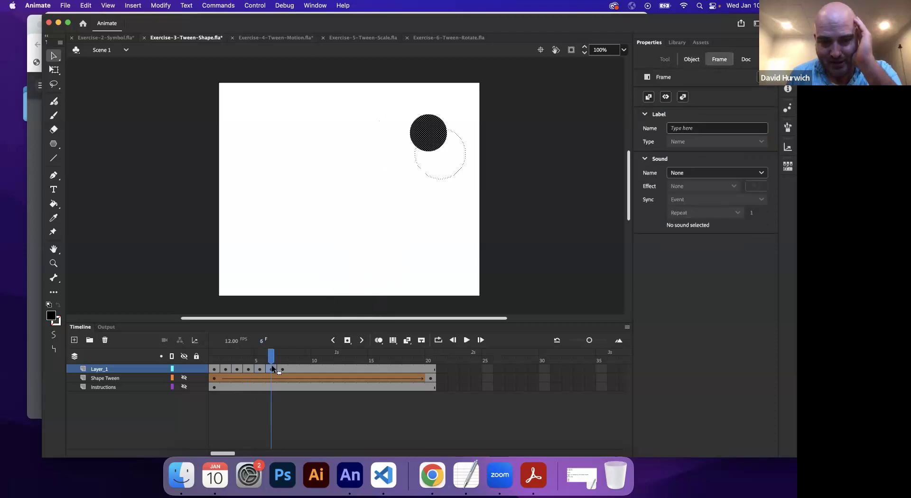
pyautogui.moveTo(432, 141); pyautogui.dragTo(368, 288)
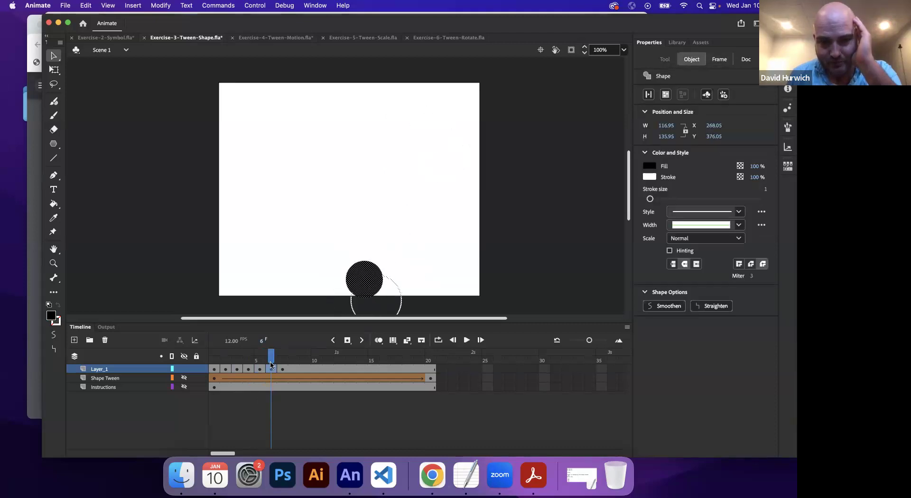
pyautogui.click(283, 369)
pyautogui.moveTo(465, 155); pyautogui.dragTo(390, 299)
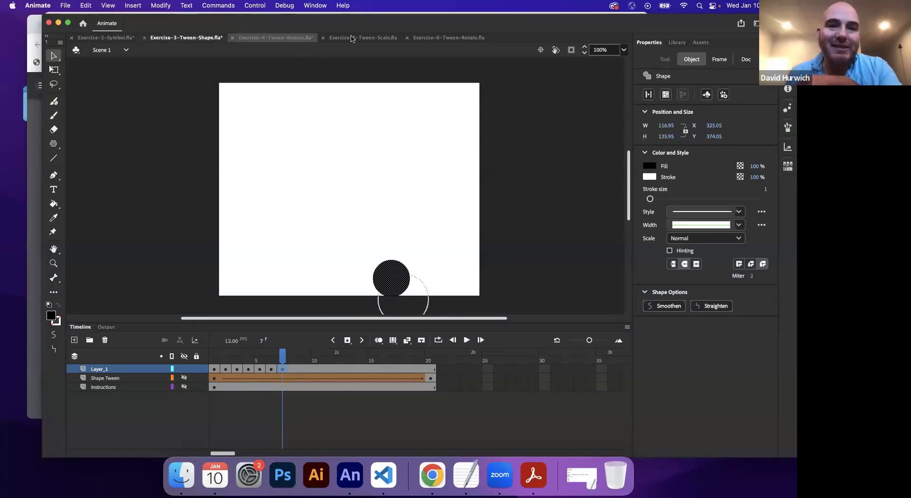
# Return to the Exercise-4-Tween-Motion document, scrub through the tween span, and play it from frame 1
pyautogui.click(293, 38)
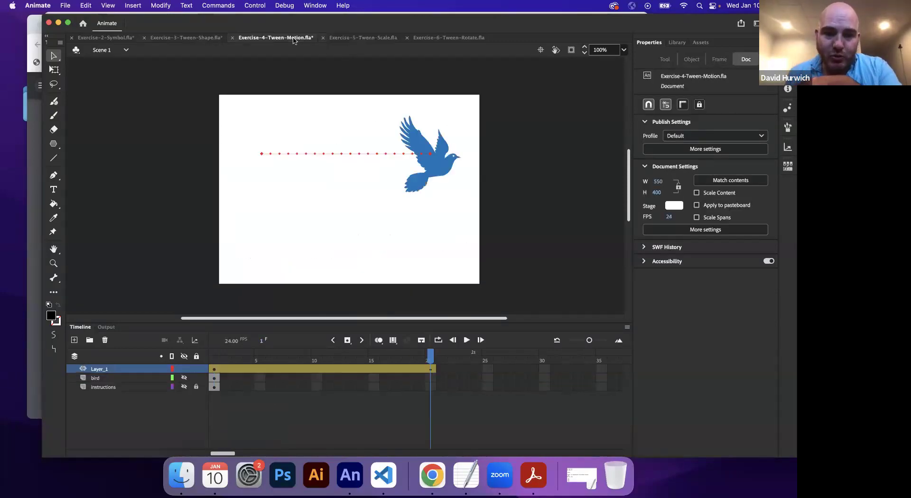
pyautogui.click(213, 369)
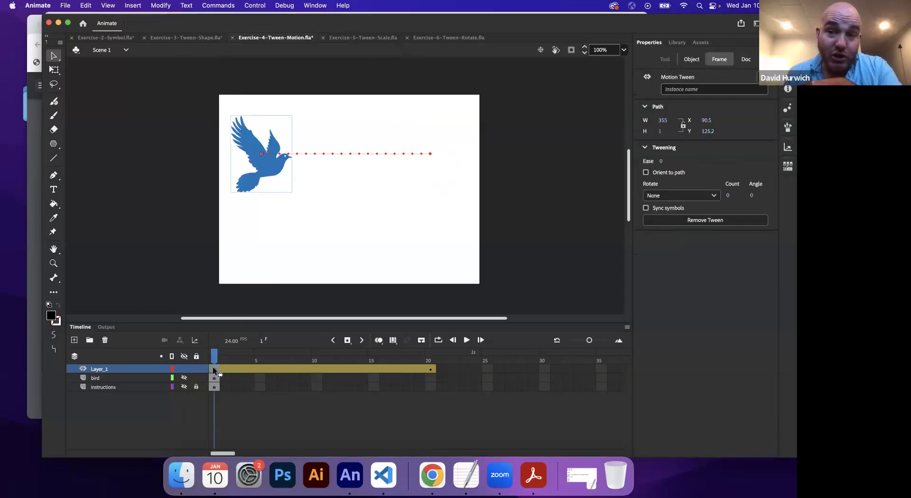
pyautogui.moveTo(226, 368); pyautogui.dragTo(385, 364)
pyautogui.click(214, 361)
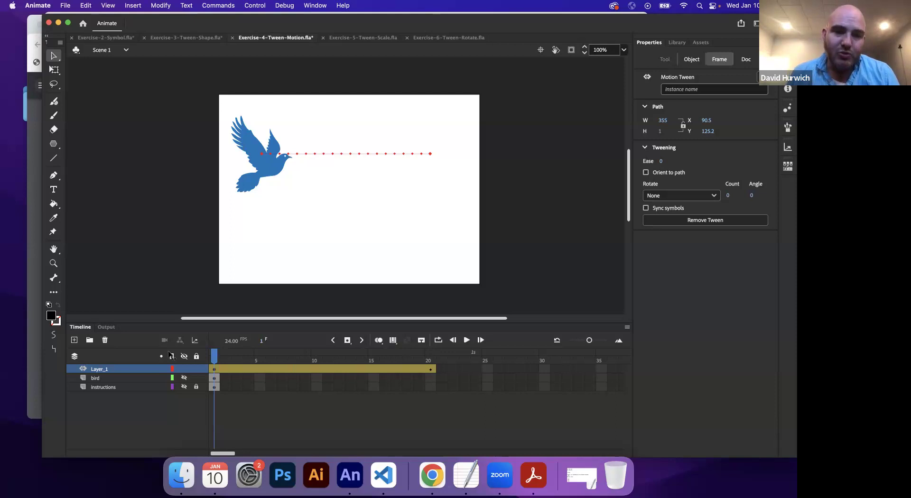
pyautogui.press('Return')
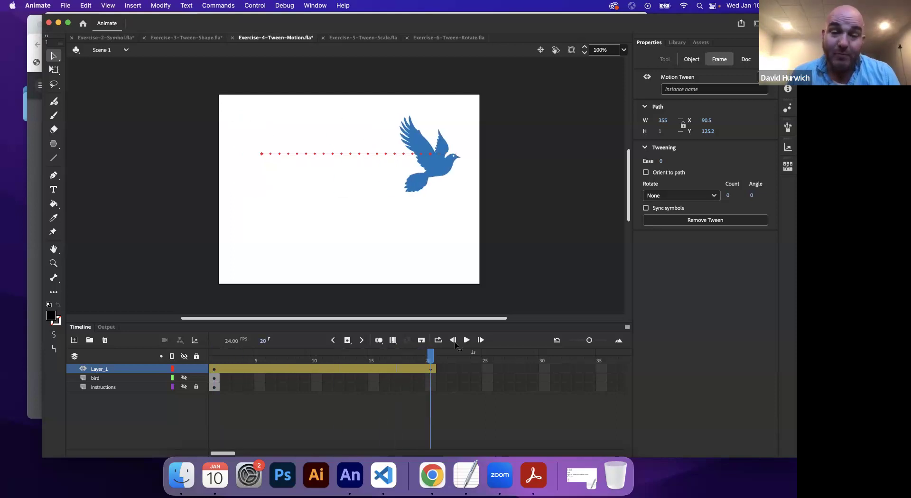
# Step back through the bird's tween one frame at a time from frame 20, and select its first keyframe
pyautogui.press(',')
pyautogui.press(',')
pyautogui.press(',')
pyautogui.press(',')
pyautogui.press(',')
pyautogui.press(',')
pyautogui.press(',')
pyautogui.press(',')
pyautogui.press(',')
pyautogui.press(',')
pyautogui.press(',')
pyautogui.press(',')
pyautogui.press(',')
pyautogui.press(',')
pyautogui.press(',')
pyautogui.press(',')
pyautogui.press(',')
pyautogui.press(',')
pyautogui.press(',')
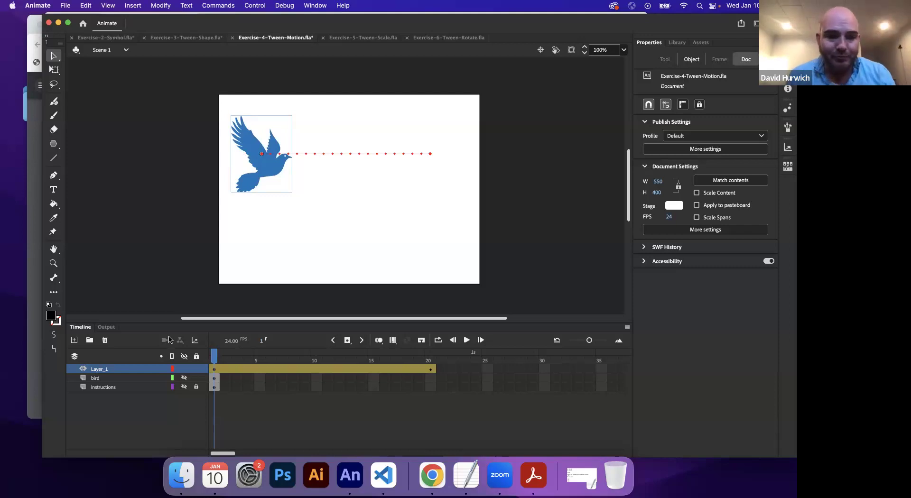
pyautogui.moveTo(290, 359); pyautogui.dragTo(197, 359)
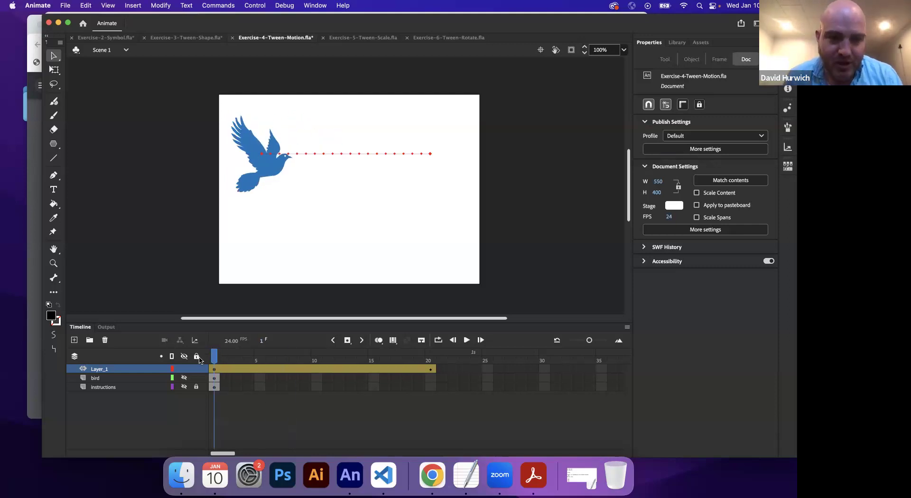
pyautogui.click(214, 369)
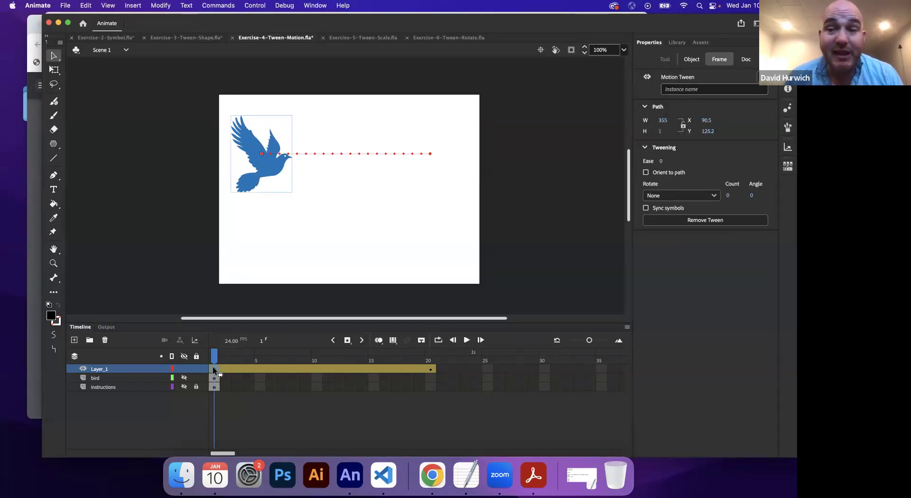
# Move the bird to the stage's lower edge at frame 1 and above the upper edge at frame 20, at about X 255.45, Y -71.8
pyautogui.moveTo(264, 166); pyautogui.dragTo(346, 301)
pyautogui.moveTo(215, 356); pyautogui.dragTo(430, 357)
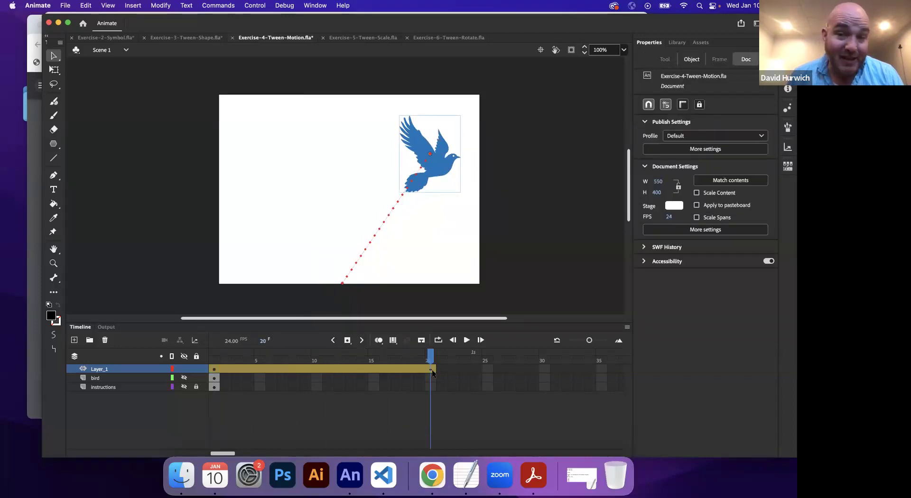
pyautogui.moveTo(423, 147); pyautogui.dragTo(332, 69)
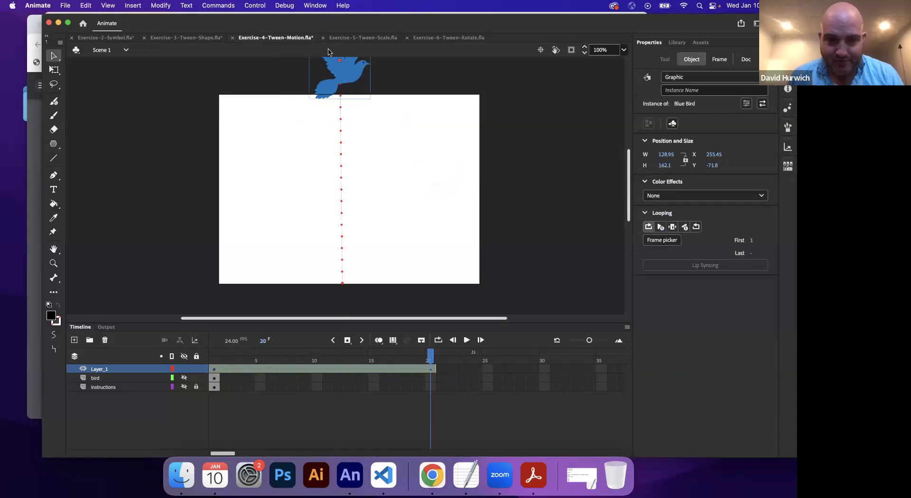
pyautogui.press('super+minus')
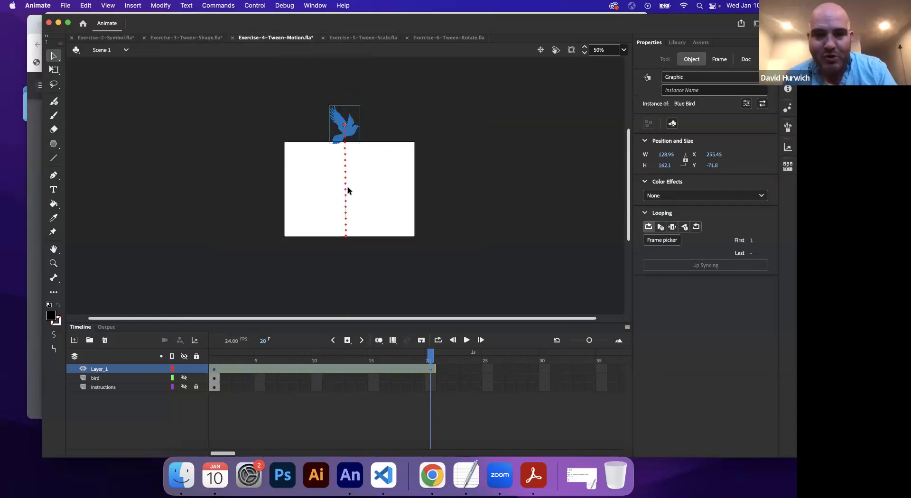
# Play the bird's vertical motion tween from frame 1
pyautogui.click(213, 369)
pyautogui.click(209, 365)
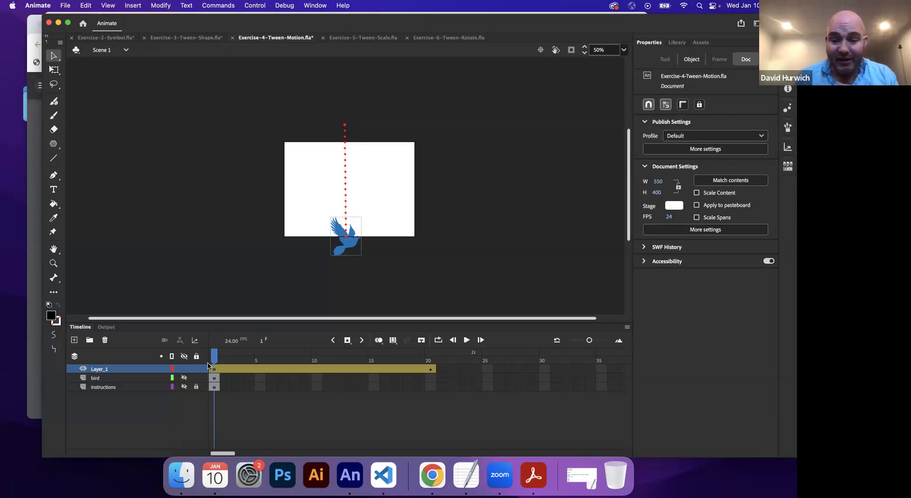
pyautogui.press('Return')
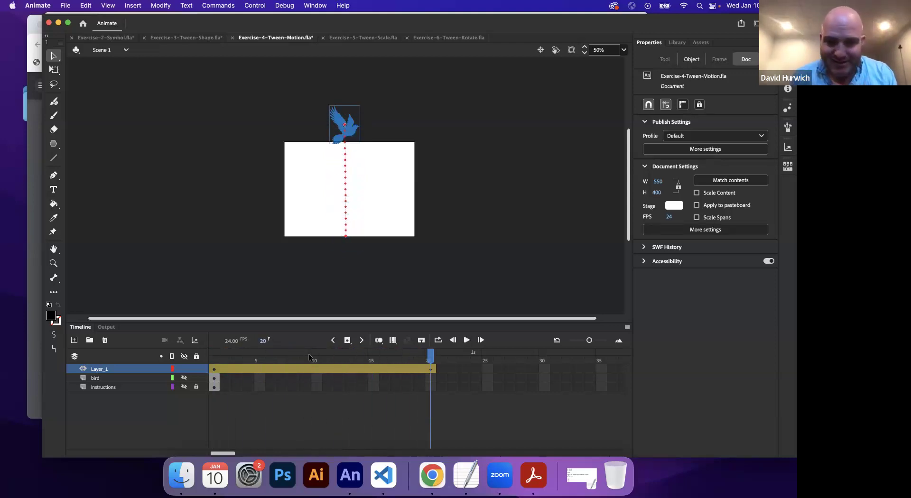
# Switch to the TextEdit notes, highlight the tween advantages "1) Faster" and "2) Edit", and return to Animate
pyautogui.click(466, 475)
pyautogui.scroll(1, 290, 143)
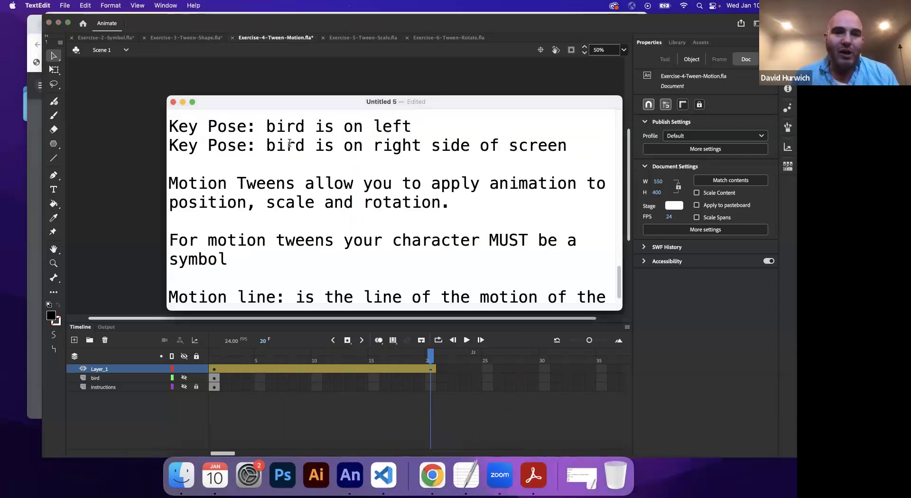
pyautogui.scroll(10, 289, 142)
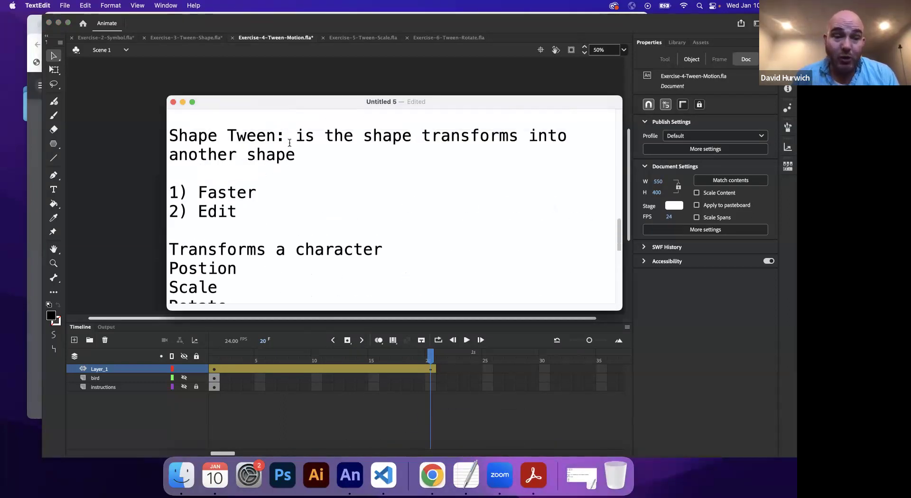
pyautogui.scroll(1, 289, 142)
pyautogui.moveTo(257, 218); pyautogui.dragTo(163, 221)
pyautogui.moveTo(246, 234); pyautogui.dragTo(153, 233)
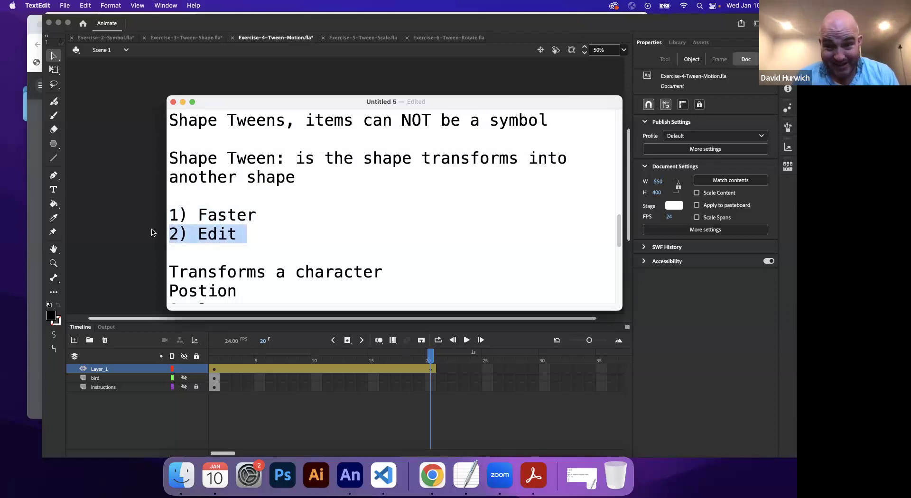
pyautogui.click(137, 212)
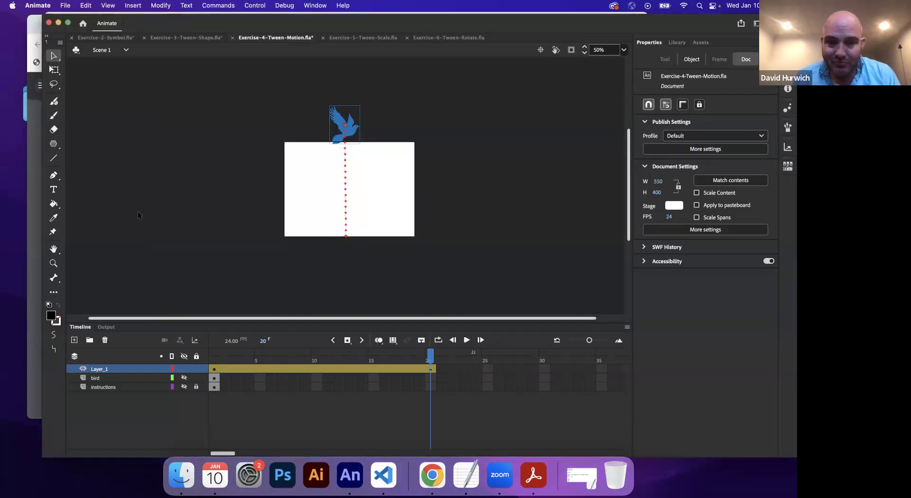
# Open the Exercise-5-Tween-Scale document and create a motion tween on the car symbol at frame 1
pyautogui.click(375, 42)
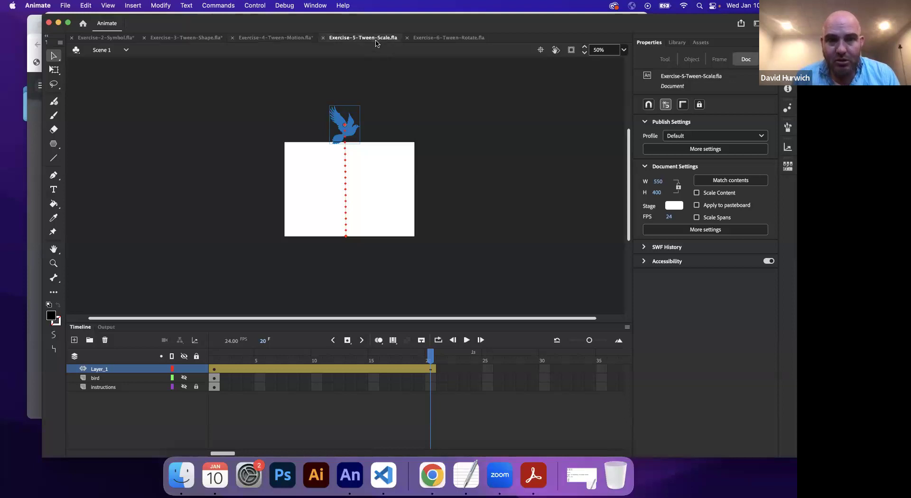
pyautogui.click(215, 371)
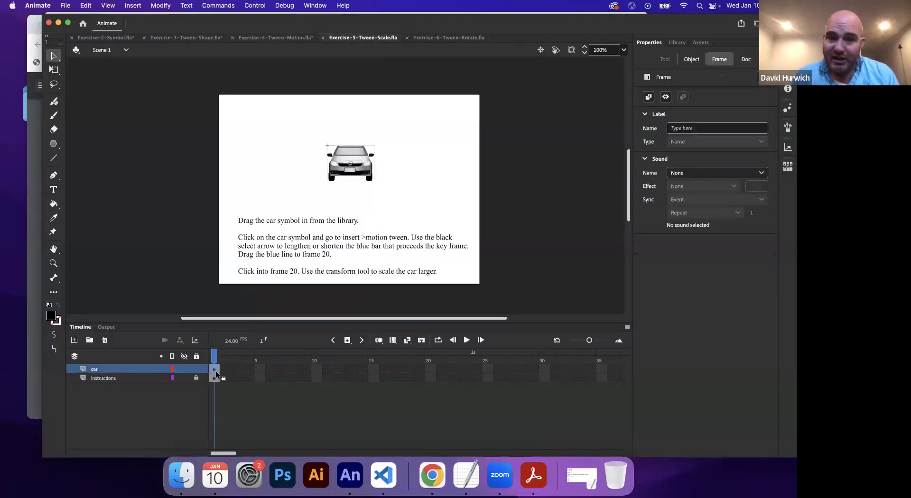
pyautogui.click(364, 171)
pyautogui.click(397, 155)
pyautogui.click(370, 157)
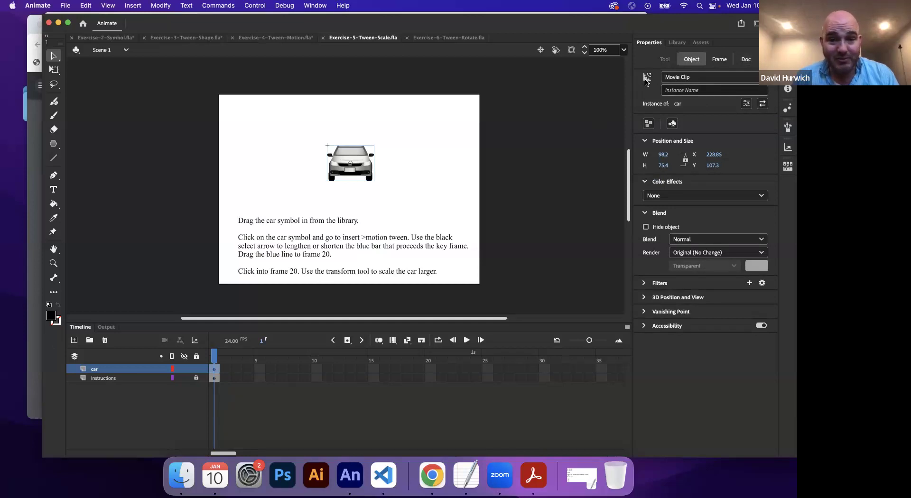
pyautogui.click(133, 6)
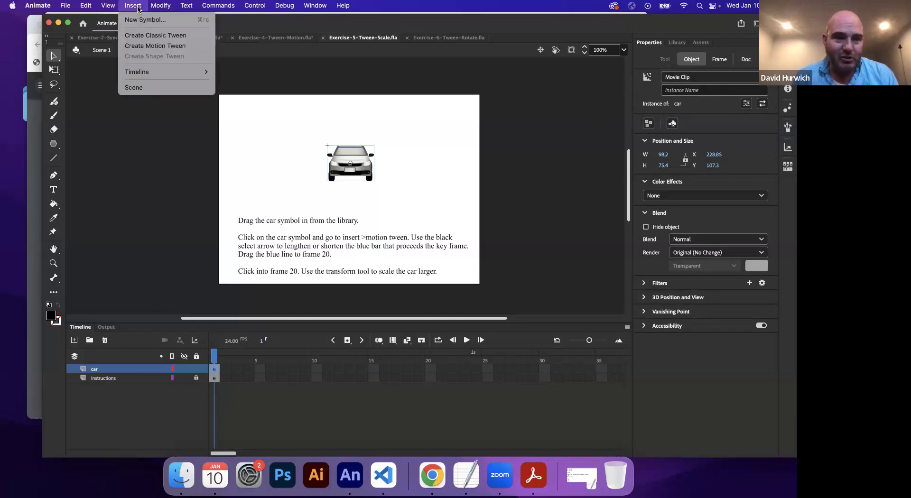
pyautogui.click(152, 46)
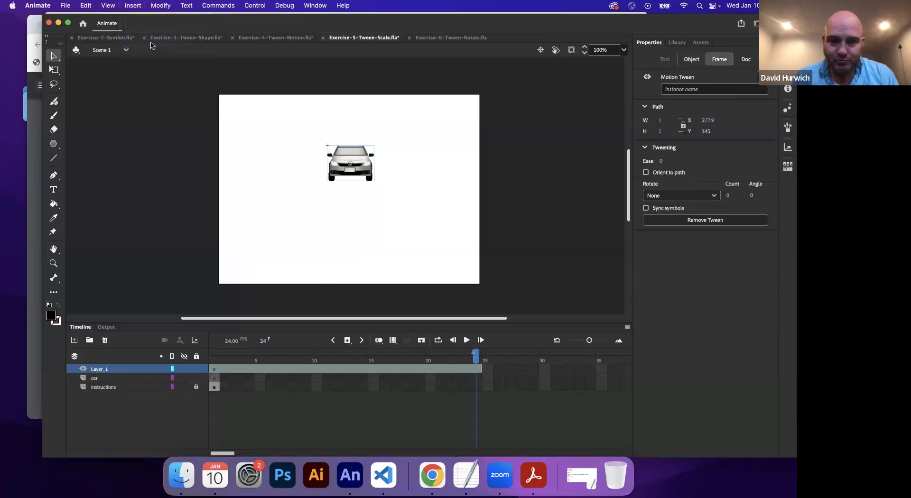
# Play the car's tween from frame 1 and select the car on the stage
pyautogui.click(224, 420)
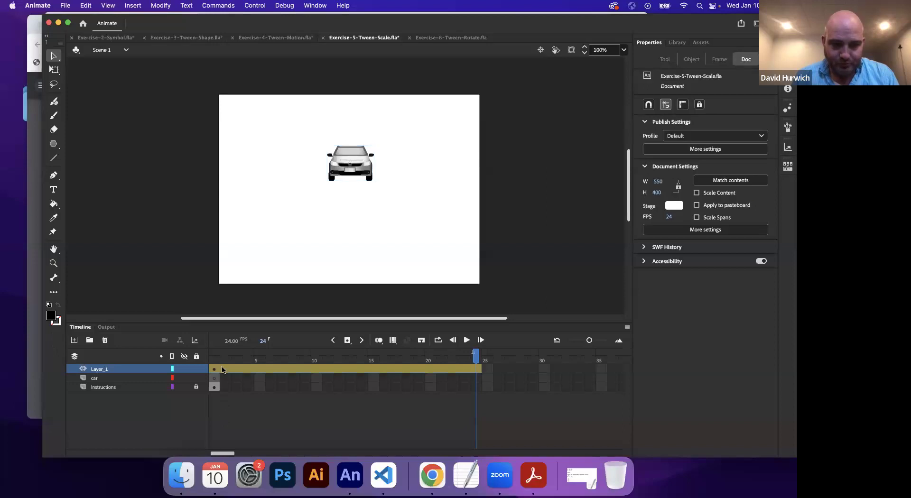
pyautogui.click(216, 362)
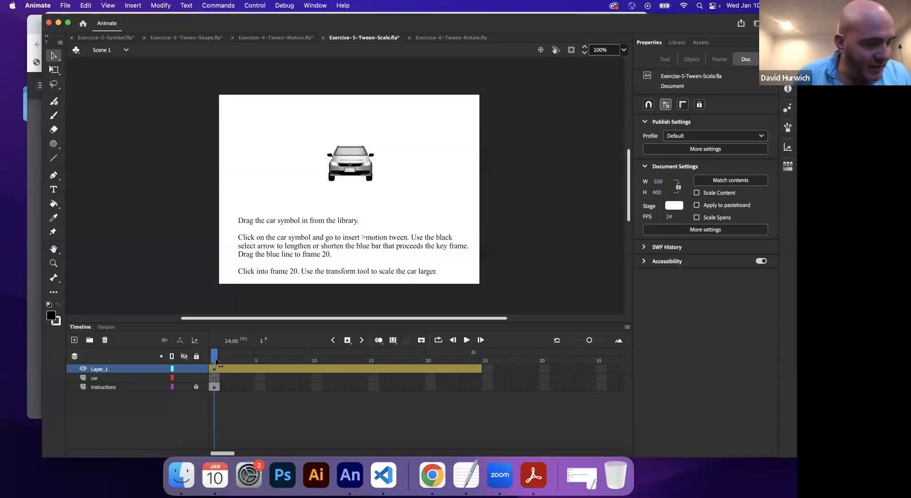
pyautogui.press('Return')
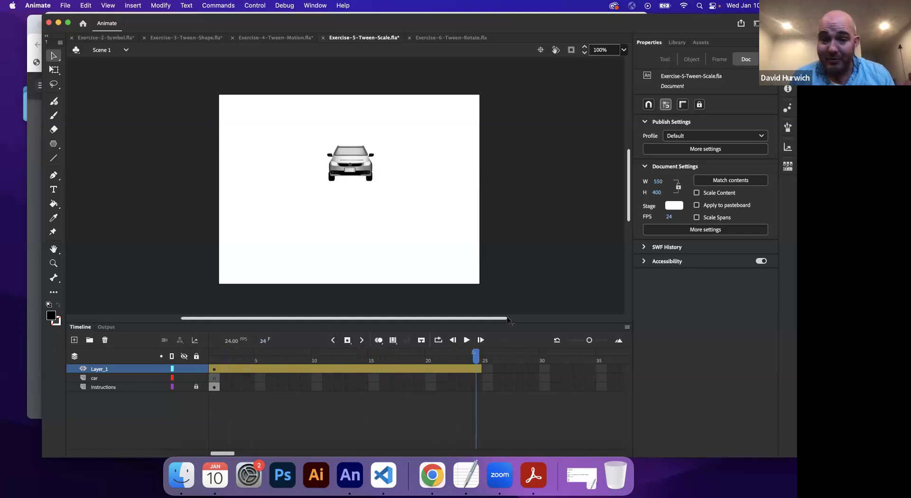
pyautogui.click(338, 166)
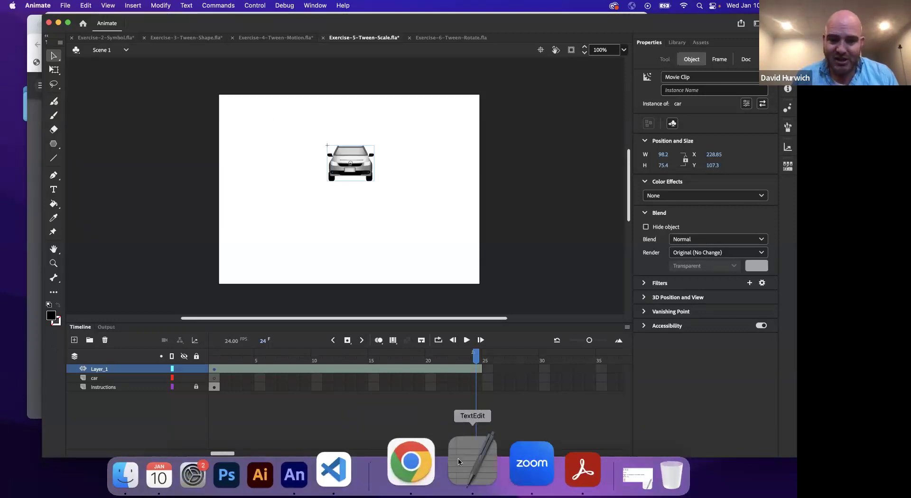
# Add the line "Action: car scales from small to large" at the end of the TextEdit notes
pyautogui.click(466, 474)
pyautogui.scroll(-10, 327, 295)
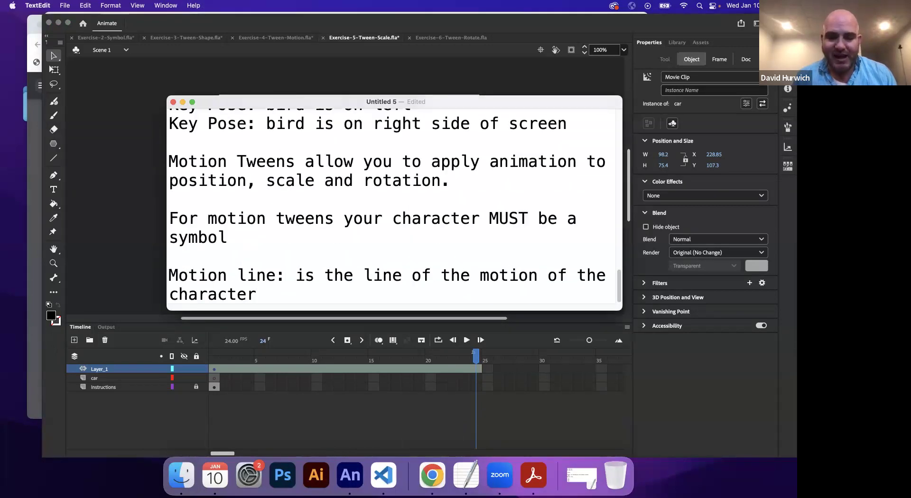
pyautogui.press('Return')
pyautogui.press('Return')
pyautogui.write('atio')
pyautogui.press('BackSpace')
pyautogui.press('BackSpace')
pyautogui.press('BackSpace')
pyautogui.write('ction')
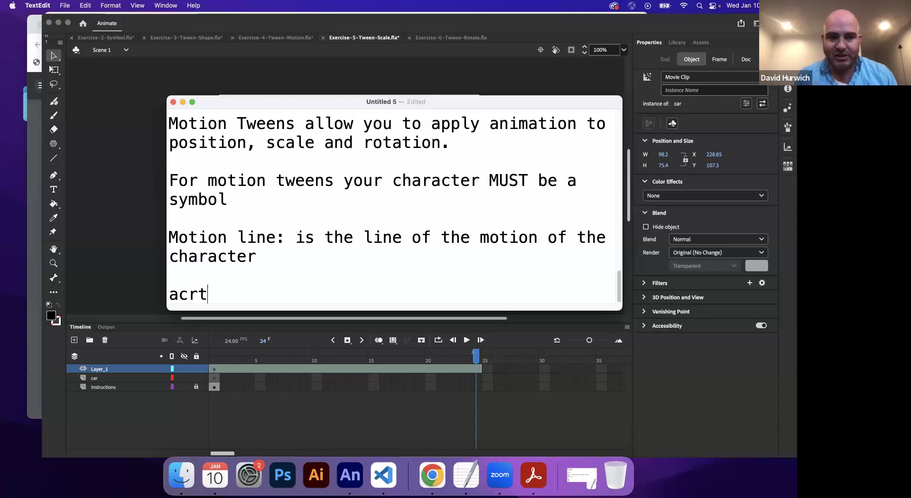
pyautogui.press('BackSpace')
pyautogui.press('BackSpace')
pyautogui.press('BackSpace')
pyautogui.write('io')
pyautogui.press('BackSpace')
pyautogui.write(': car')
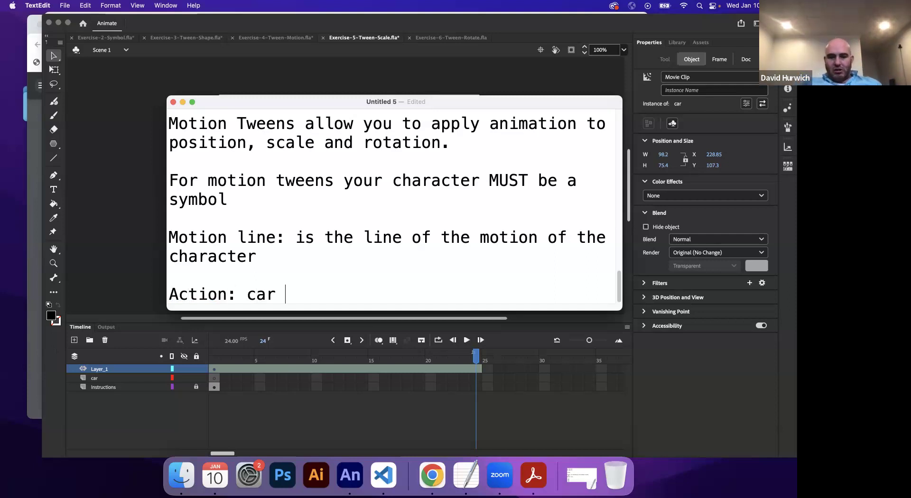
pyautogui.write(' scales')
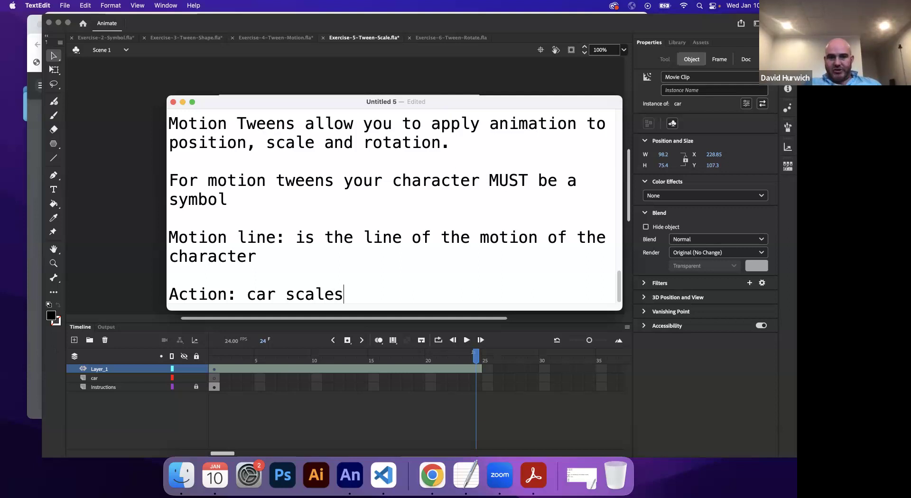
pyautogui.write(' from small to ')
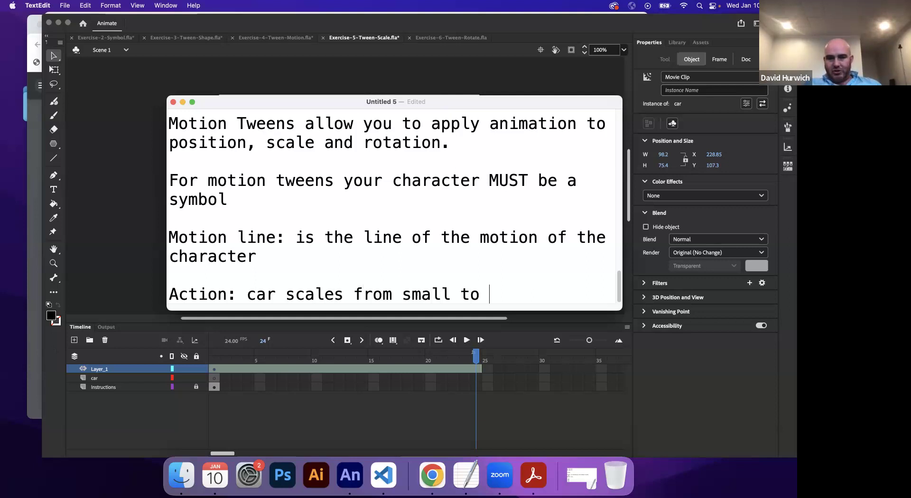
pyautogui.write('large')
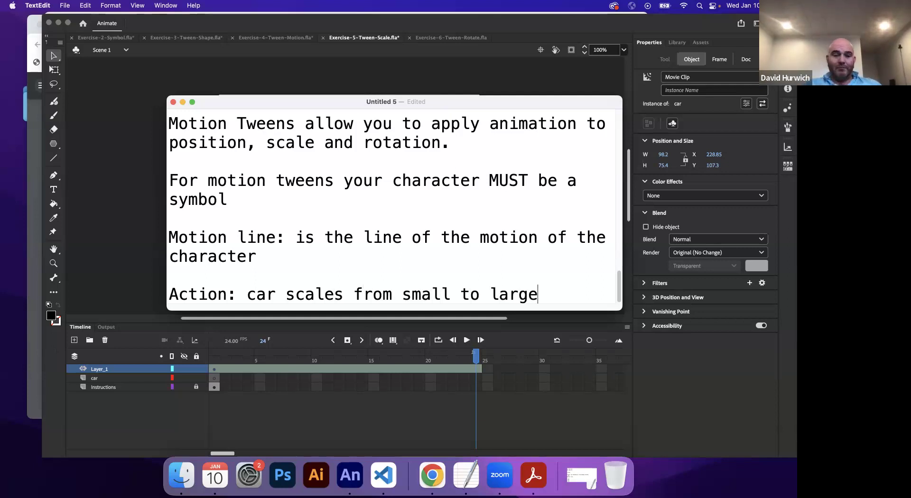
pyautogui.press('super+Tab')
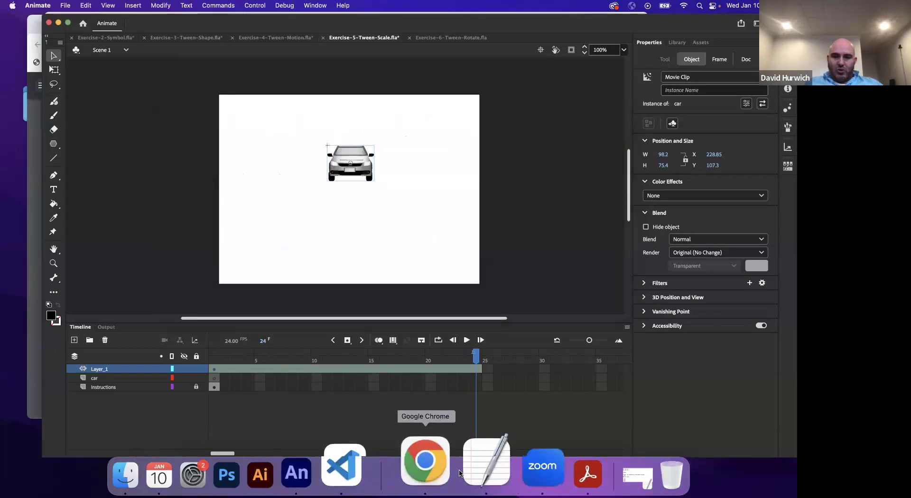
pyautogui.press('super+Tab')
# Add the lines "Key Pose: car is small" and "Key Pose: car is large" below the action in the notes
pyautogui.press('Return')
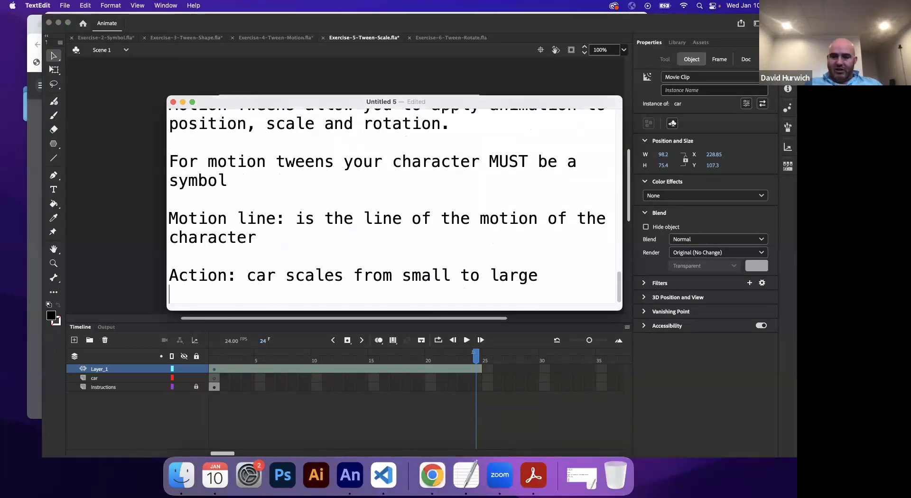
pyautogui.write('Key Pose: ac')
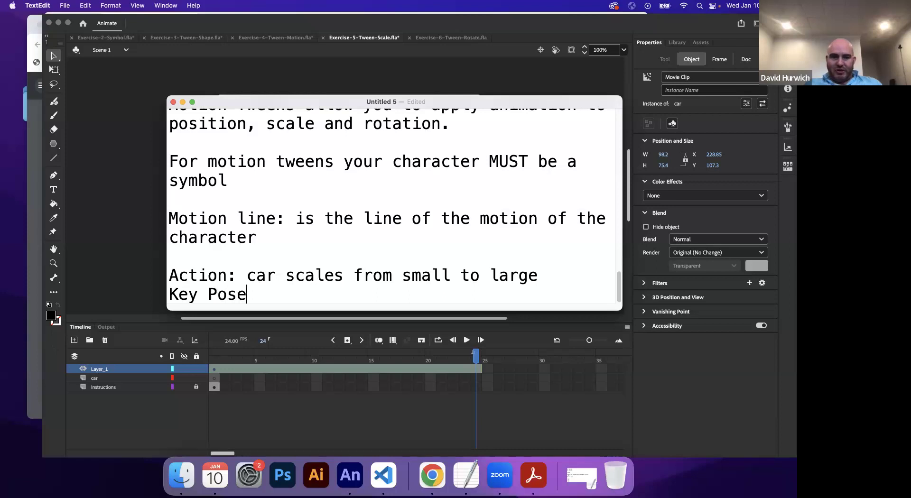
pyautogui.press('BackSpace')
pyautogui.press('BackSpace')
pyautogui.write('car is ms')
pyautogui.press('BackSpace')
pyautogui.press('BackSpace')
pyautogui.write('samm')
pyautogui.press('BackSpace')
pyautogui.press('BackSpace')
pyautogui.press('BackSpace')
pyautogui.write('mall')
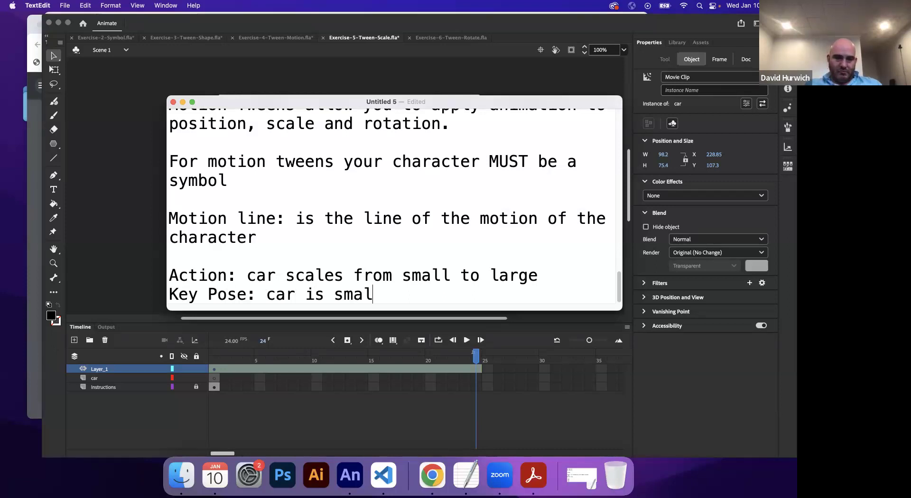
pyautogui.press('Return')
pyautogui.write('Key Pos')
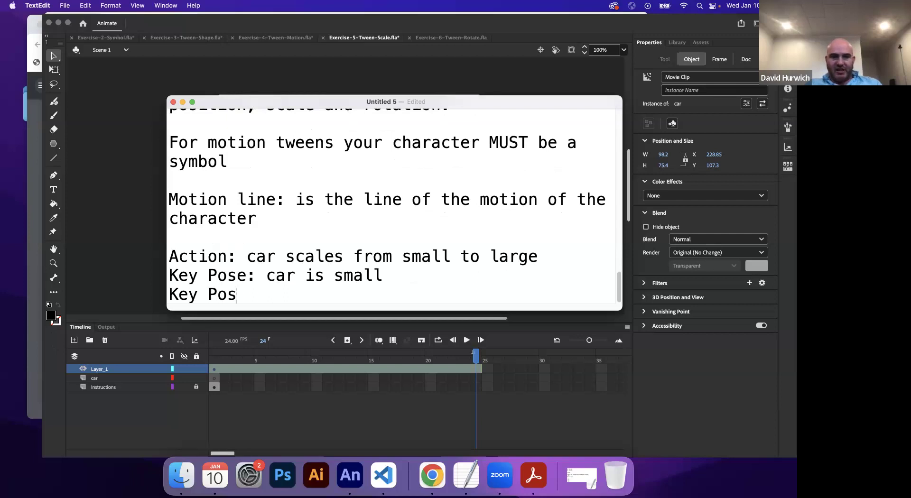
pyautogui.write('e: car is large')
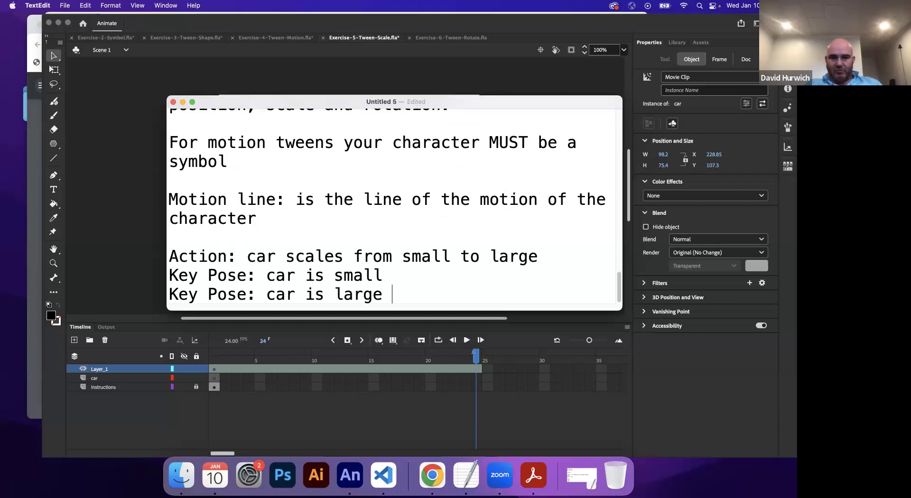
# Return to Animate and scale the car down at frame 1 with the Free Transform tool to about 46.2 by 35.45
pyautogui.click(274, 357)
pyautogui.click(188, 368)
pyautogui.click(173, 349)
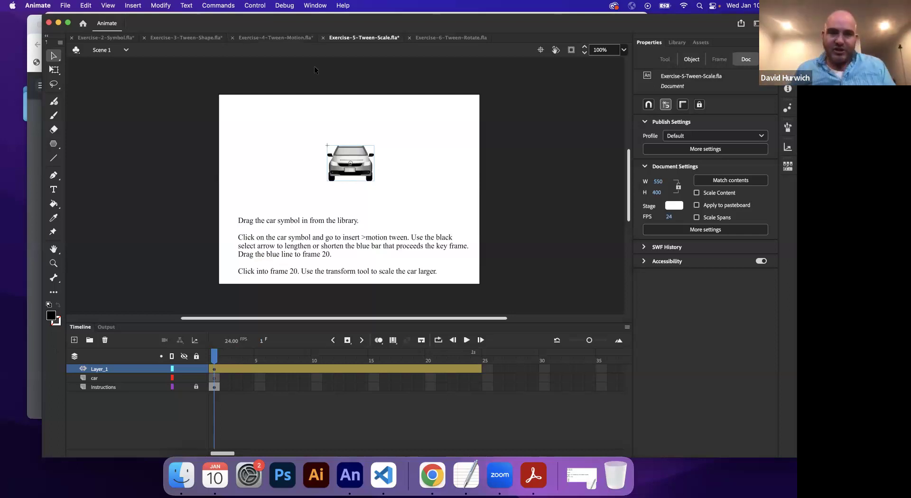
pyautogui.click(214, 359)
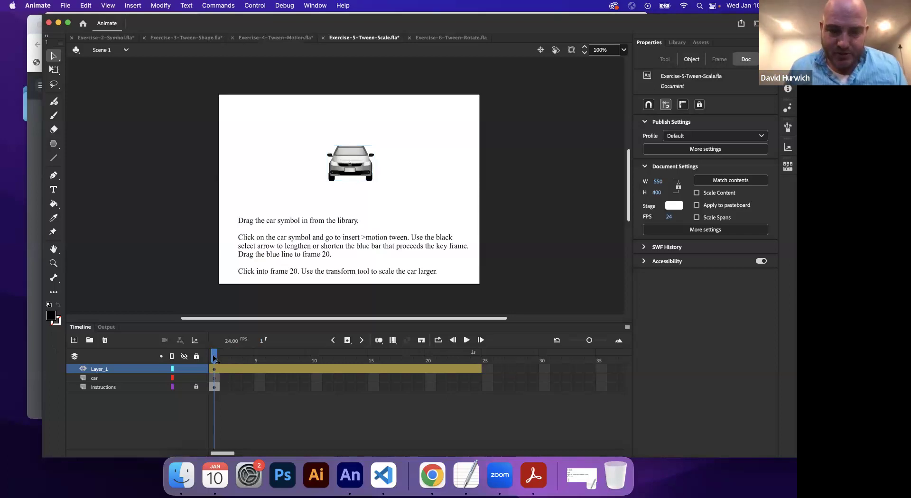
pyautogui.click(55, 70)
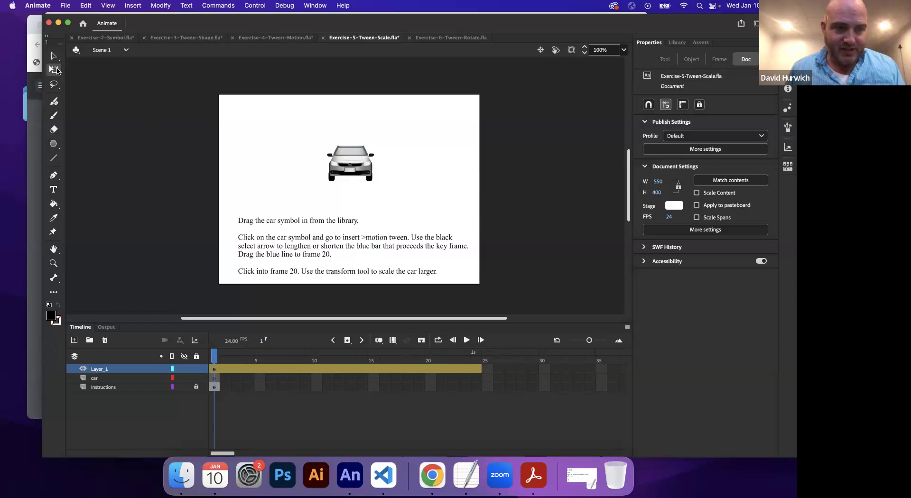
pyautogui.click(357, 168)
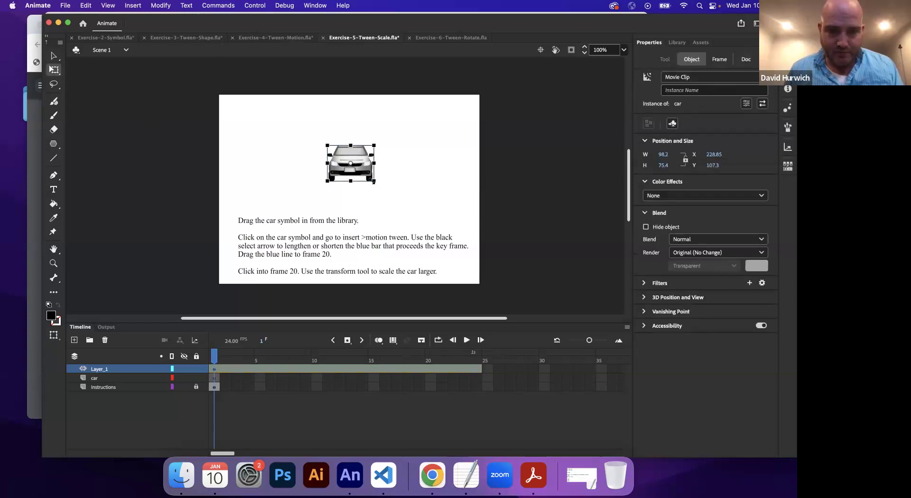
pyautogui.moveTo(373, 182); pyautogui.dragTo(362, 174)
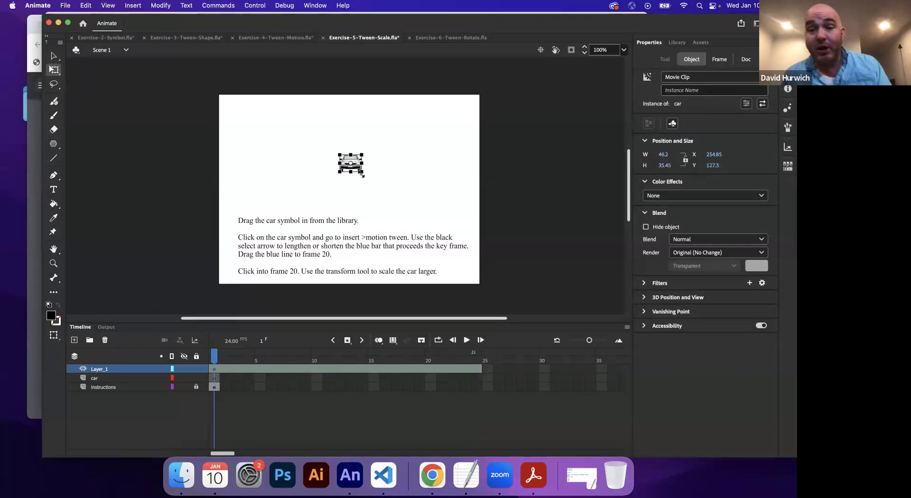
# Shorten the car's tween to end at frame 20 and scale the car up there to about 402.55 by 308.9
pyautogui.moveTo(215, 370); pyautogui.dragTo(295, 372)
pyautogui.click(357, 169)
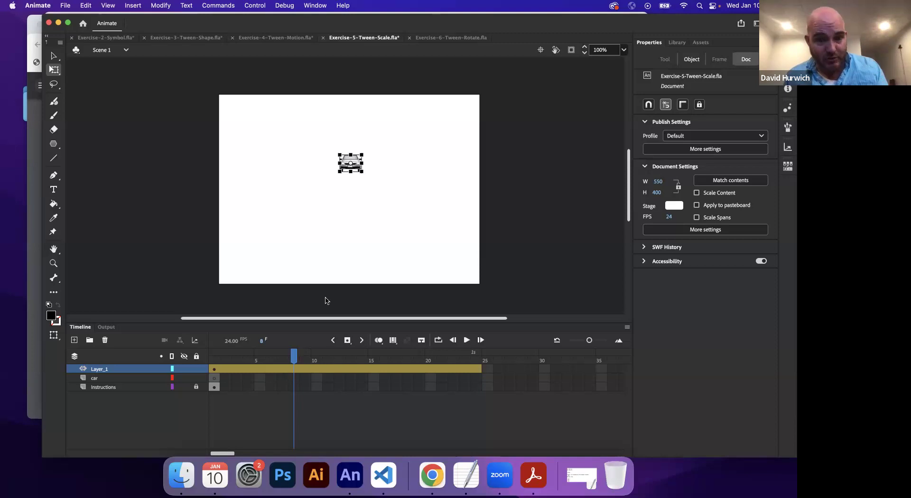
pyautogui.moveTo(292, 364); pyautogui.dragTo(478, 362)
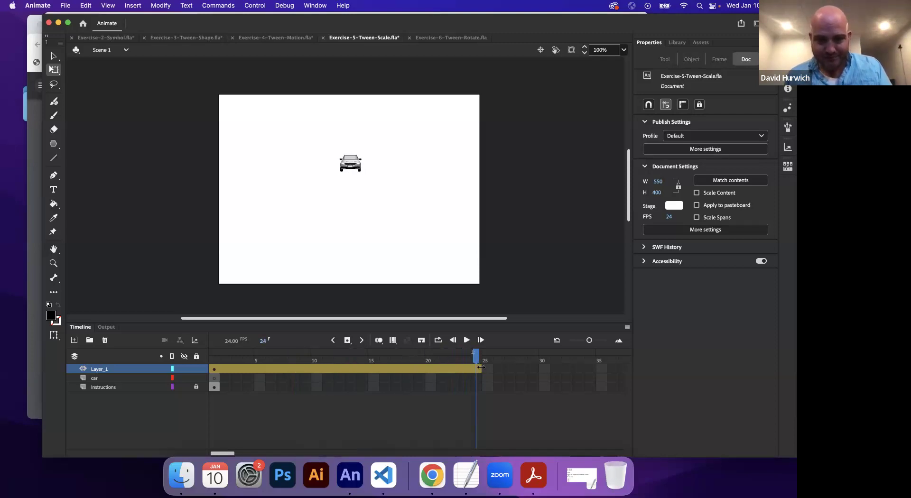
pyautogui.moveTo(428, 370); pyautogui.dragTo(501, 370)
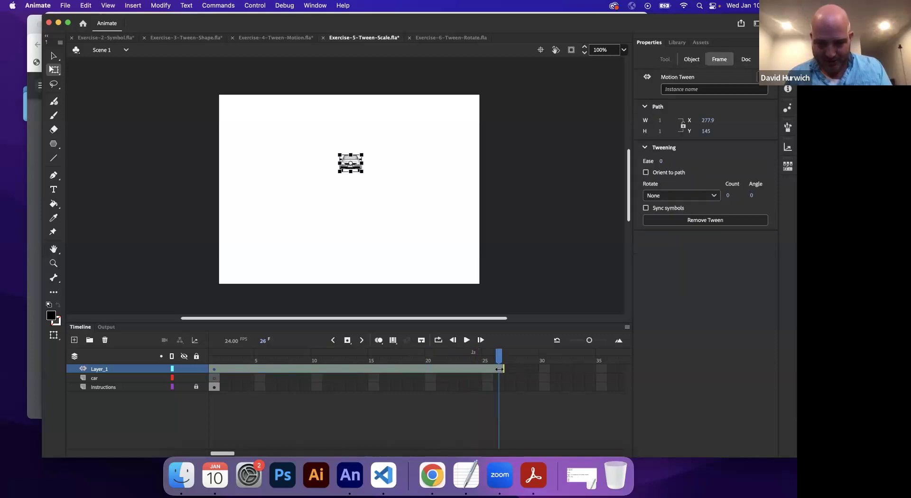
pyautogui.moveTo(425, 372); pyautogui.dragTo(429, 372)
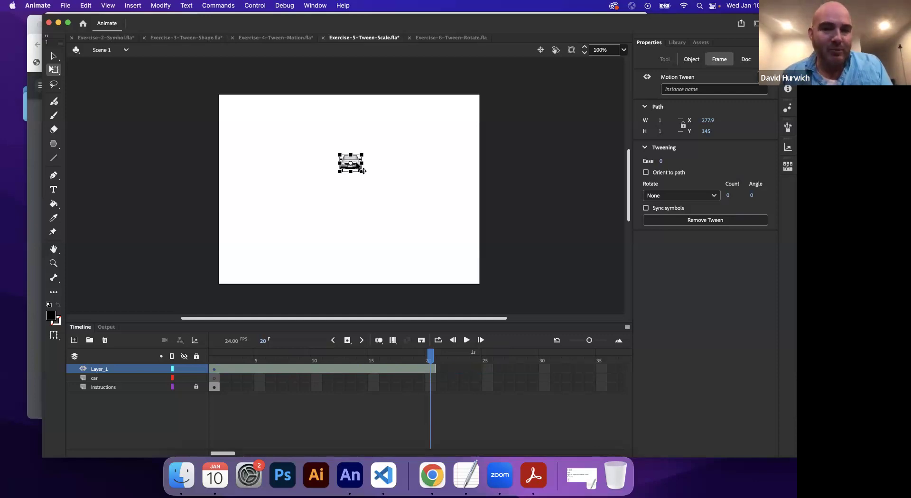
pyautogui.moveTo(364, 172); pyautogui.dragTo(446, 237)
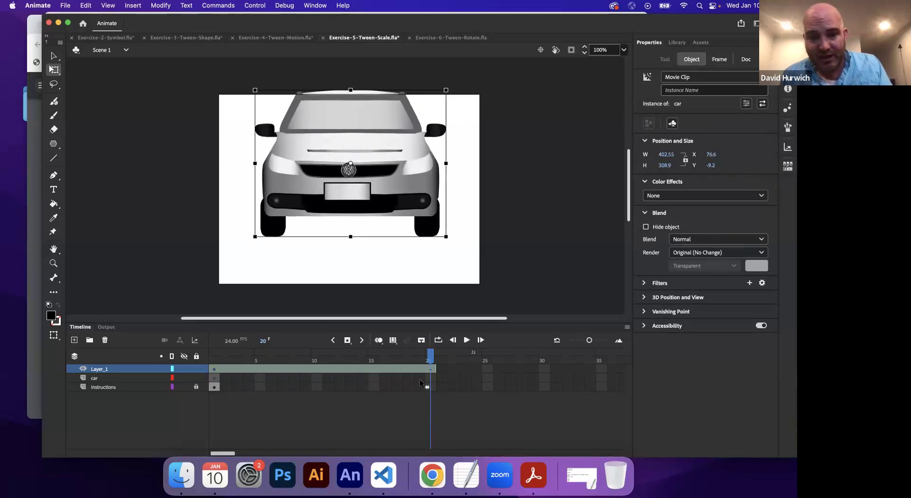
# Compare the car's key poses at frames 1 and 20 and its in-between size at frame 17
pyautogui.click(396, 364)
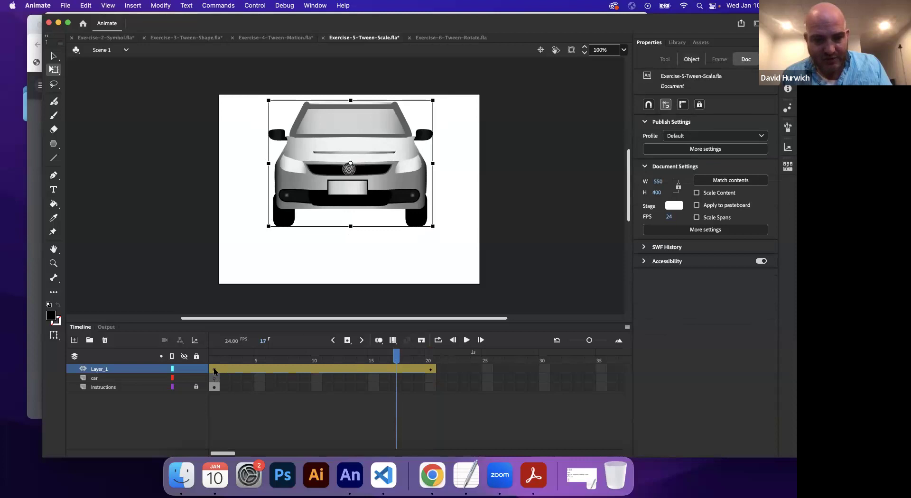
pyautogui.click(213, 368)
pyautogui.click(428, 365)
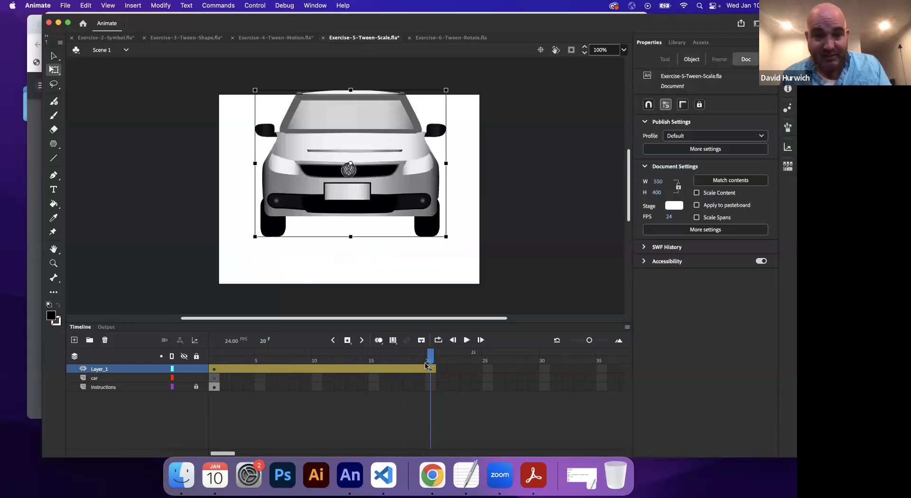
pyautogui.click(215, 361)
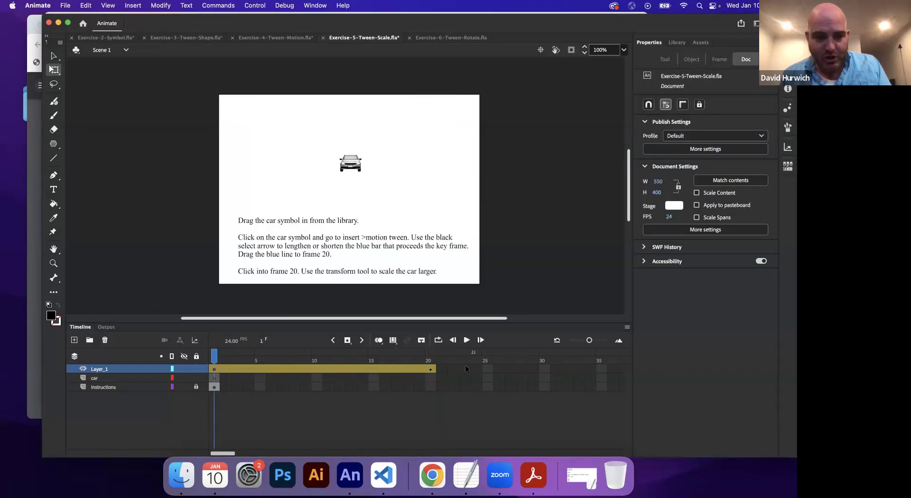
pyautogui.click(430, 364)
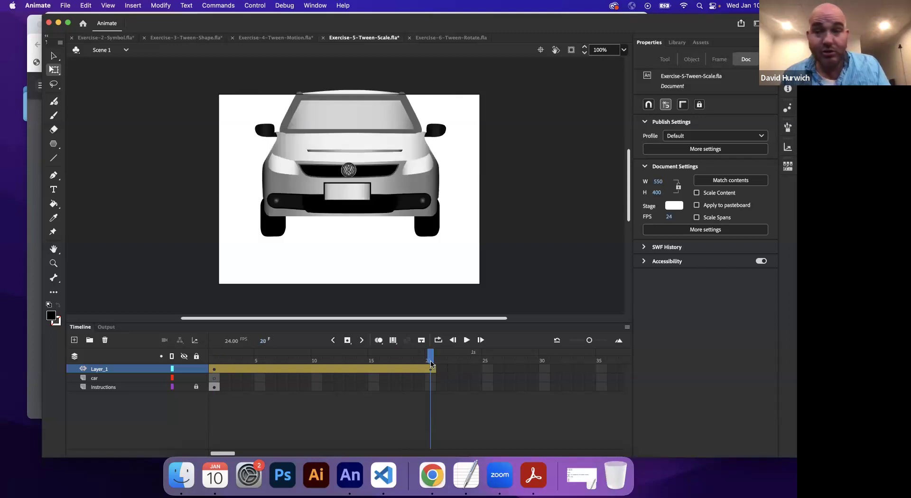
# Play the car's scaling tween several times to check the growth from small to large
pyautogui.press('Return')
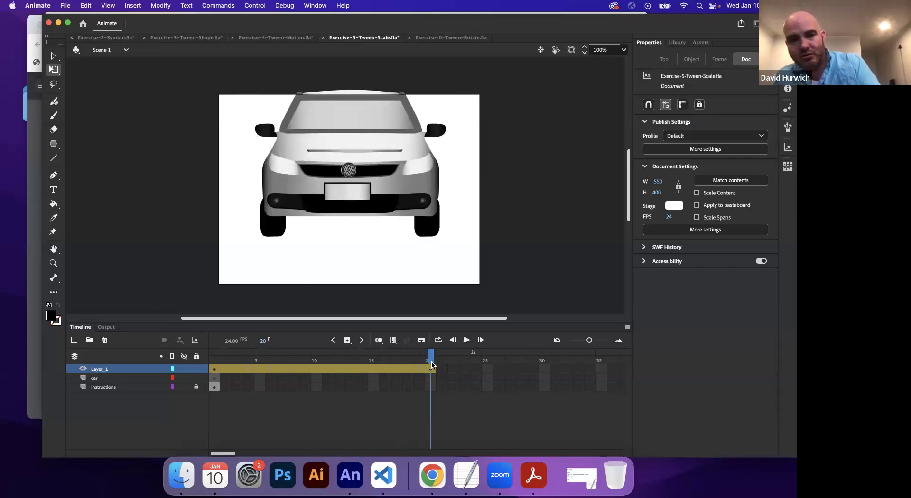
pyautogui.press('Return')
pyautogui.press('Return')
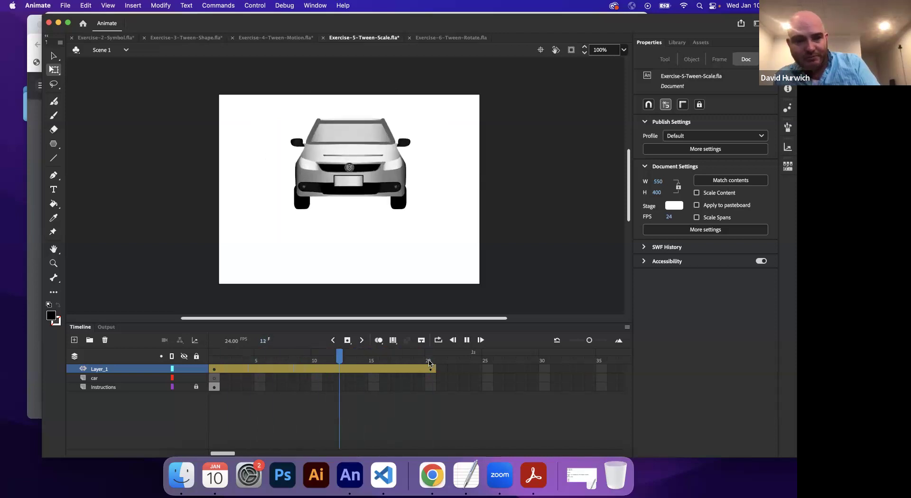
pyautogui.press('Return')
pyautogui.press('Return')
pyautogui.press('Return')
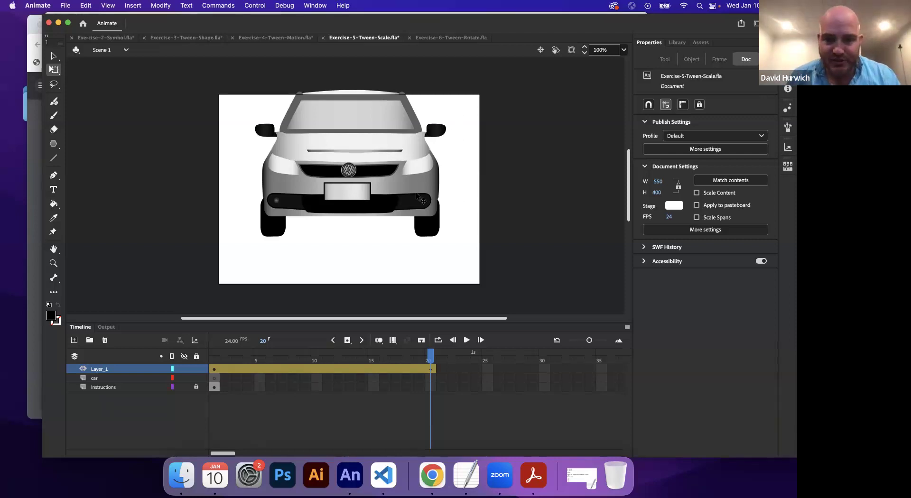
# Bring up the Exercise-6-Tween-Rotate.fla document and add "Action: Acrobat flips from 0° to 180°" after a blank line in the TextEdit notes
pyautogui.click(442, 38)
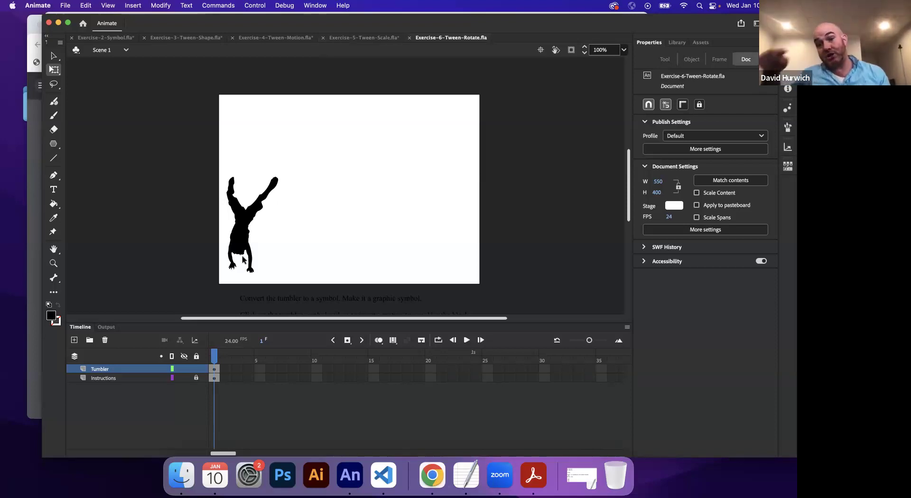
pyautogui.click(478, 467)
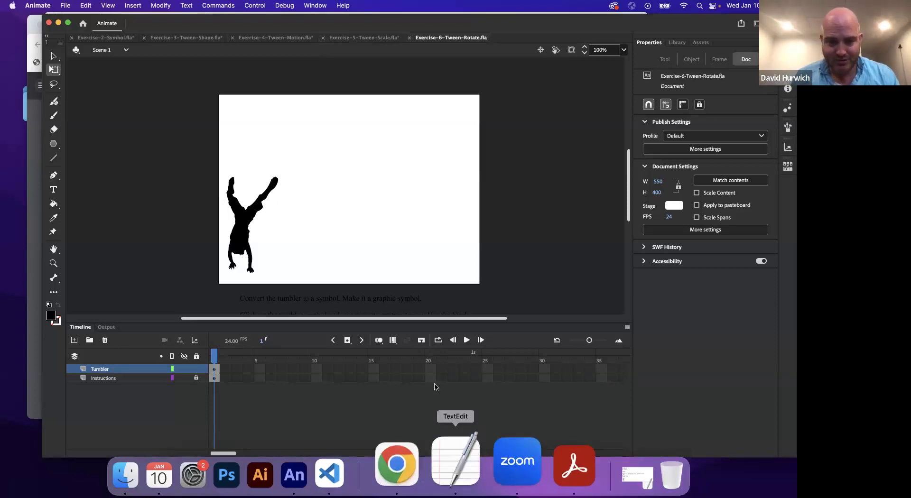
pyautogui.press('Return')
pyautogui.press('Return')
pyautogui.write('Ac')
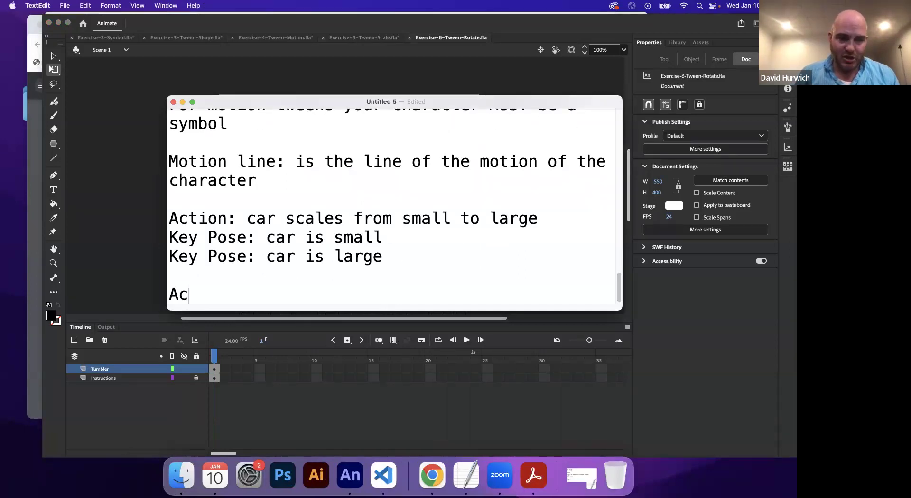
pyautogui.write('tion: Ac')
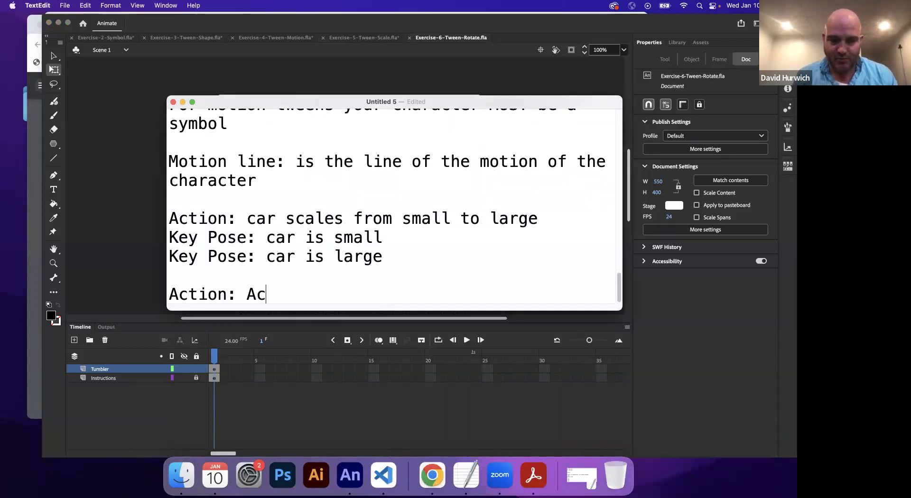
pyautogui.write('robat ')
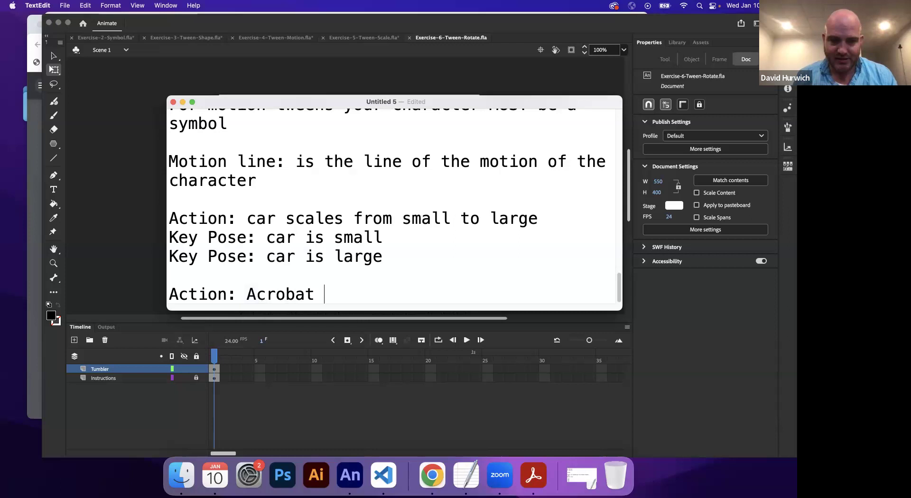
pyautogui.write('fili')
pyautogui.press('BackSpace')
pyautogui.press('BackSpace')
pyautogui.press('BackSpace')
pyautogui.write('lips from ')
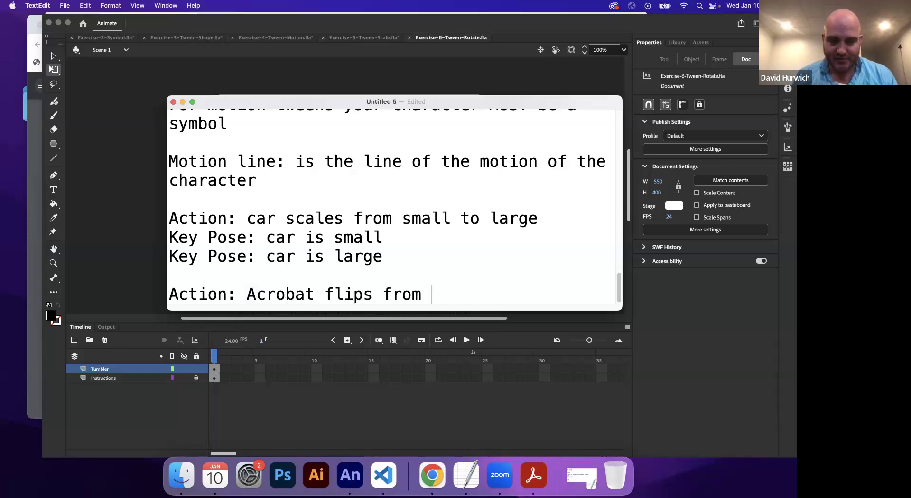
pyautogui.write('0° t')
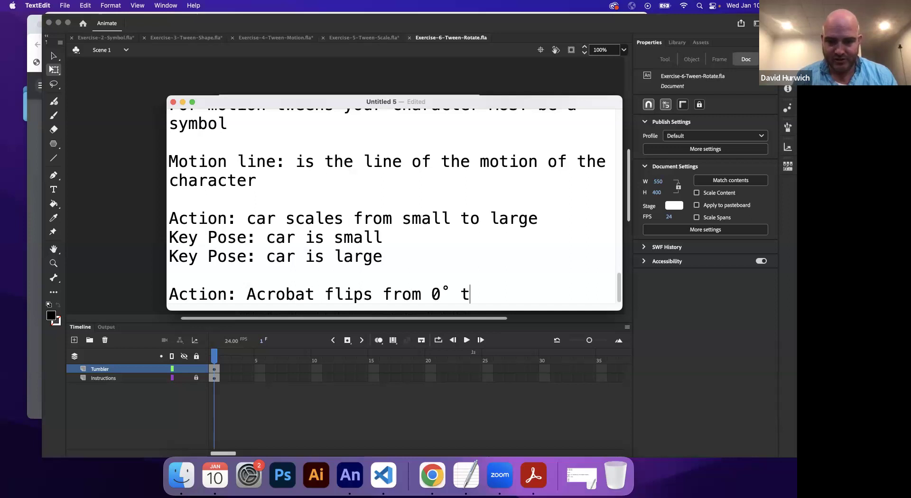
pyautogui.write('o 180°')
# Add the lines "Key Pose: acrobat at 0°" and "Key Pose: acrobat is at 180°" below the acrobat action in the notes
pyautogui.press('Return')
pyautogui.write('Key Pose: acros')
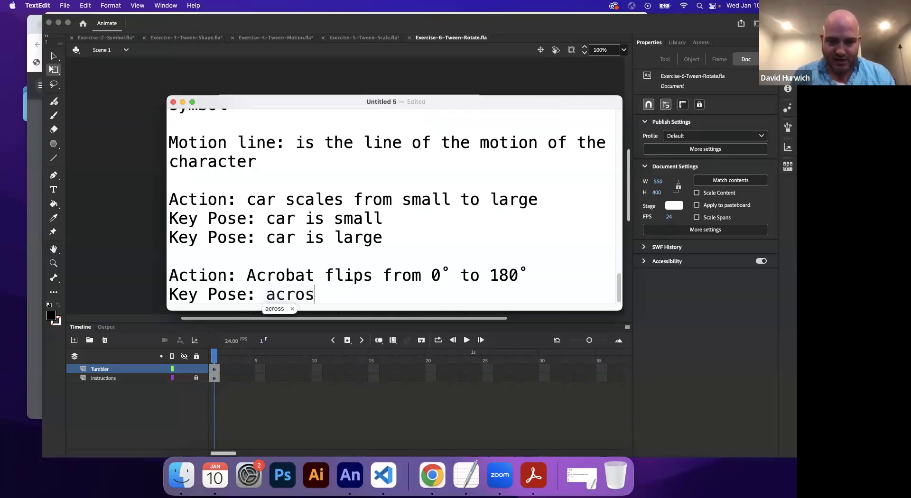
pyautogui.press('BackSpace')
pyautogui.write('bat at 0')
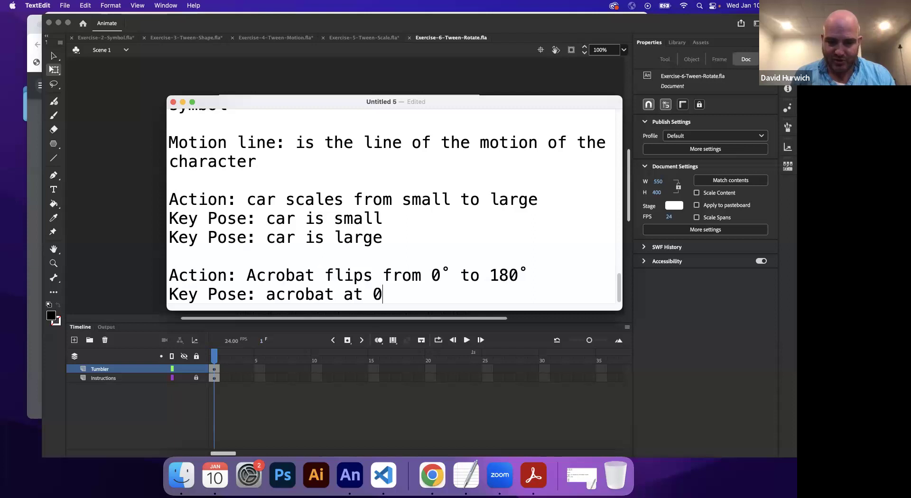
pyautogui.write('°')
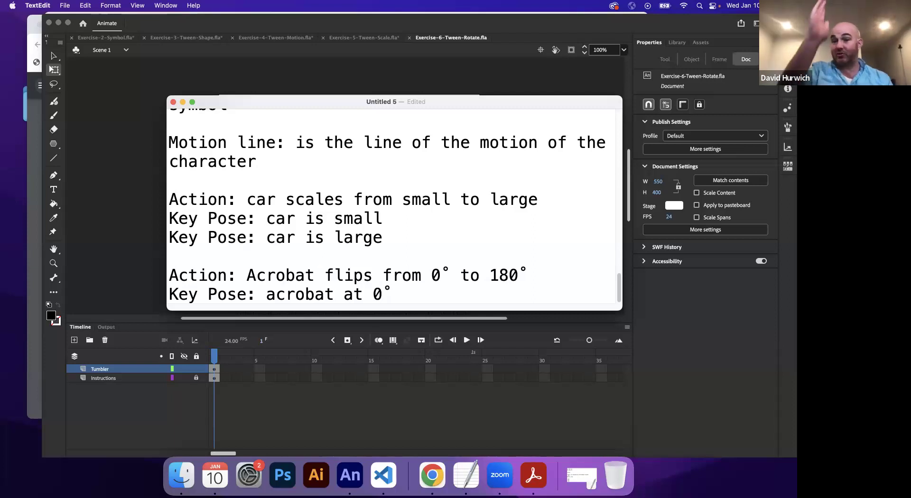
pyautogui.press('Return')
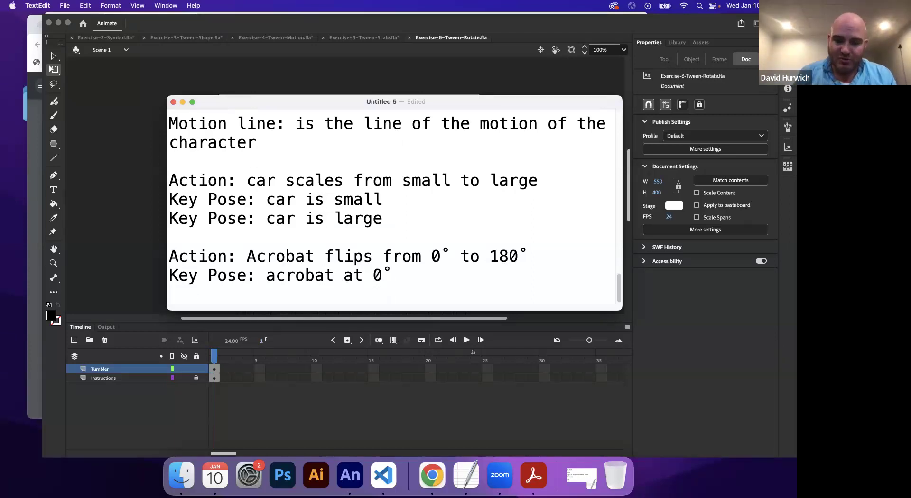
pyautogui.write('Key Pose: acros')
pyautogui.press('BackSpace')
pyautogui.write('bat is at 180')
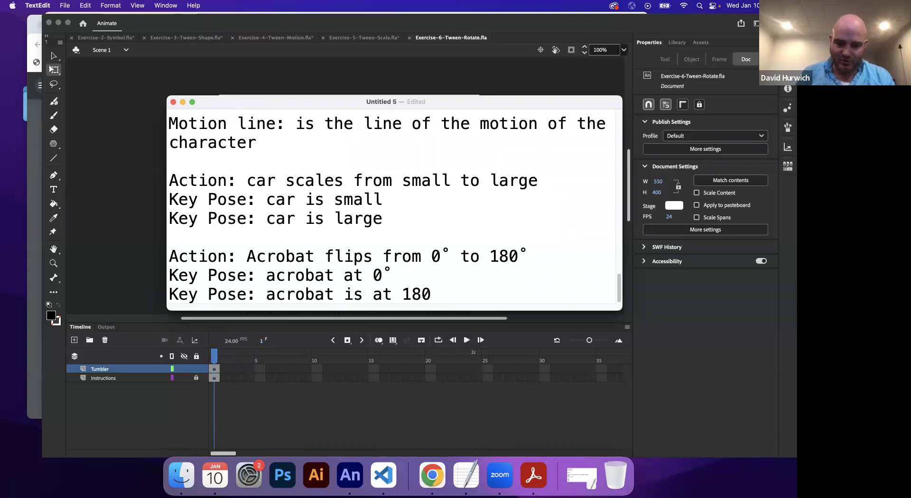
pyautogui.write('°¬')
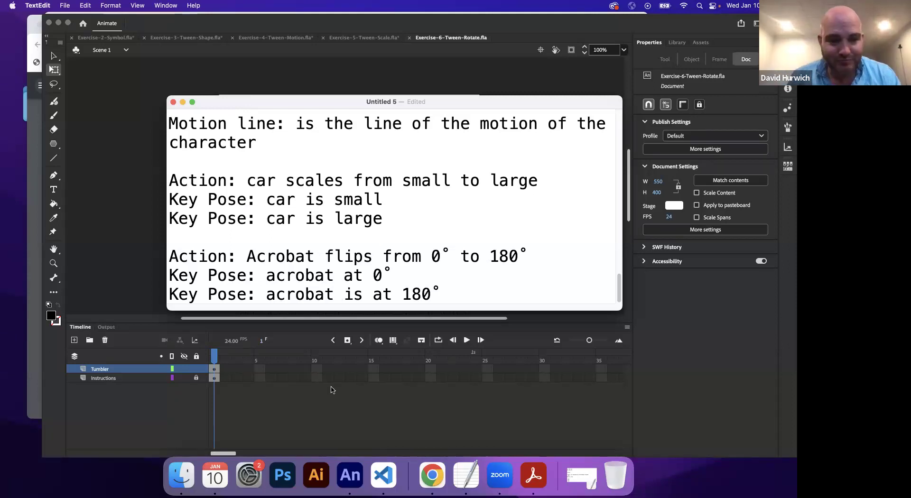
# Return to Animate and convert the tumbler artwork at frame 1 to a Graphic symbol named Acrobat
pyautogui.click(247, 387)
pyautogui.click(212, 369)
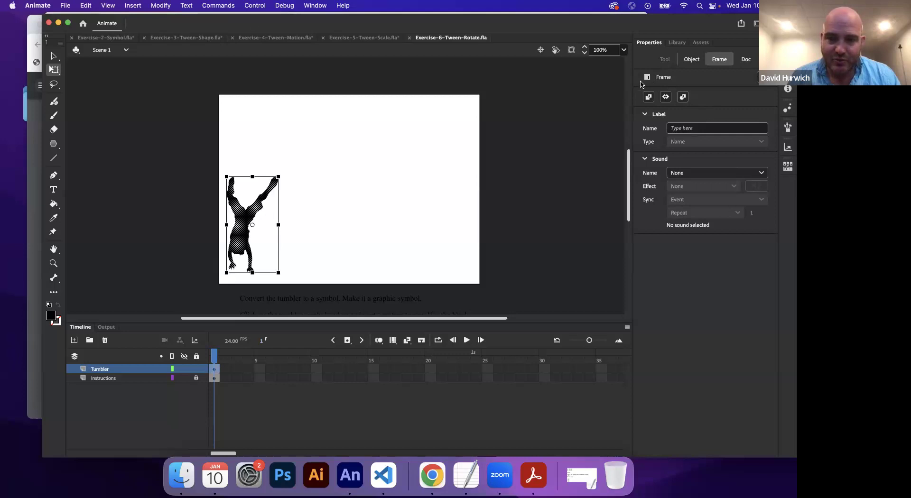
pyautogui.click(190, 5)
pyautogui.moveTo(161, 6)
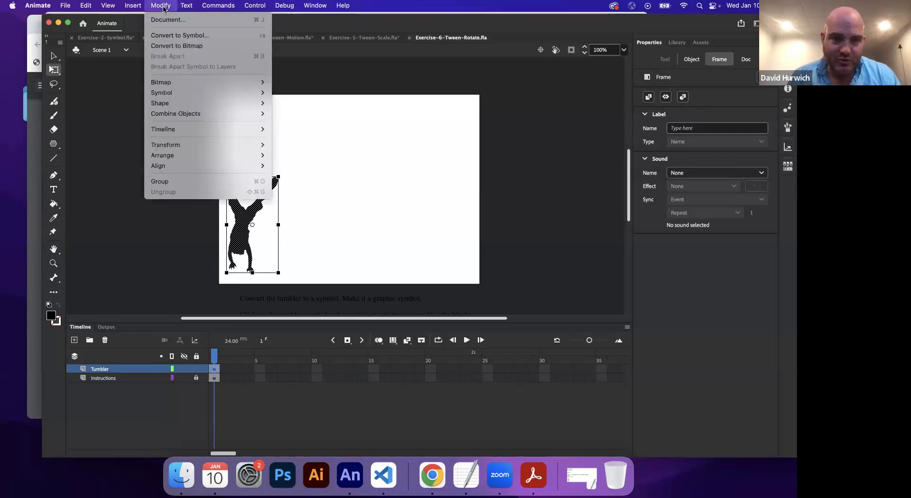
pyautogui.click(164, 36)
pyautogui.write('Ac')
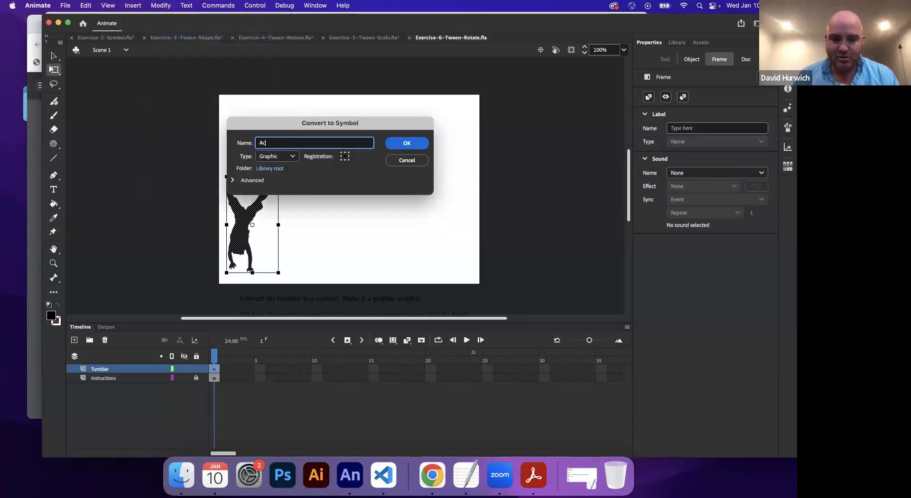
pyautogui.write('robat')
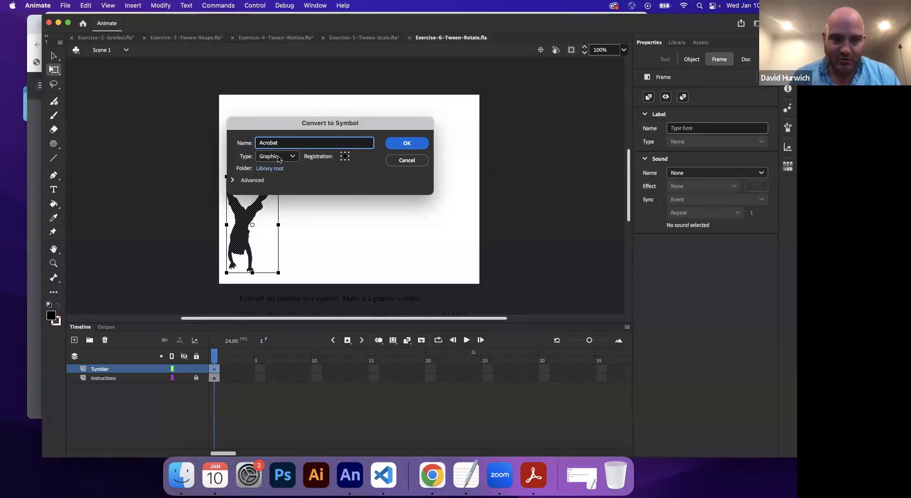
pyautogui.click(401, 146)
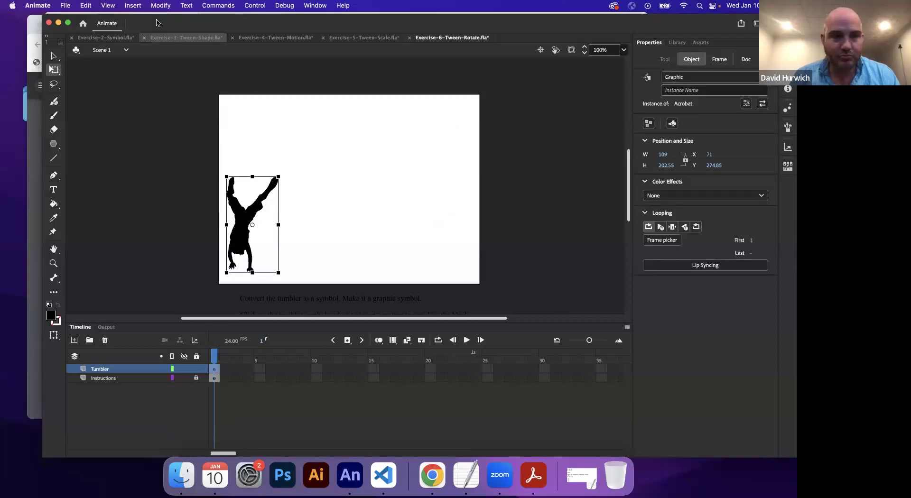
# Create a motion tween on the Acrobat symbol and shorten its span on the Tumbler layer to end at frame 20
pyautogui.click(131, 8)
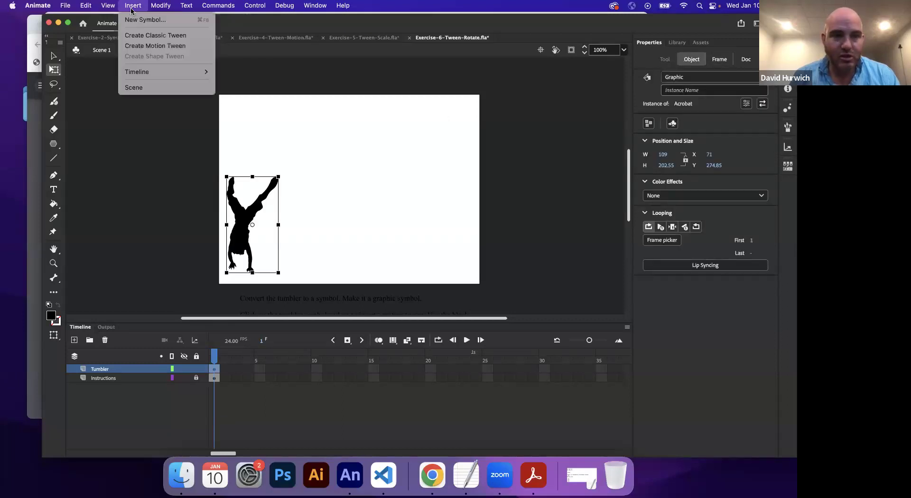
pyautogui.click(150, 46)
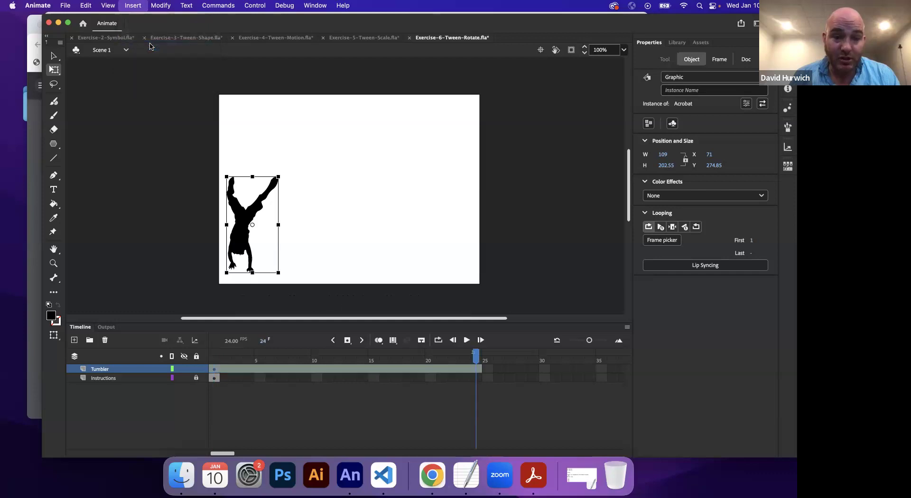
pyautogui.click(251, 411)
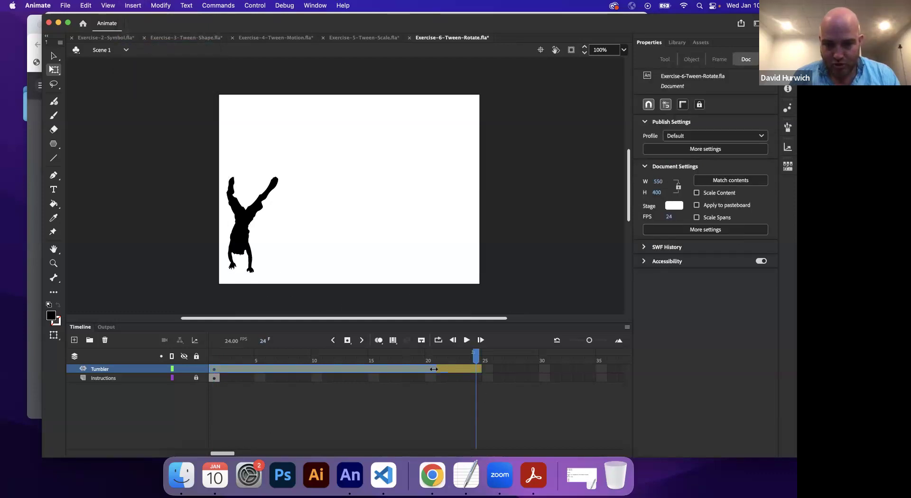
pyautogui.moveTo(433, 369); pyautogui.dragTo(433, 369)
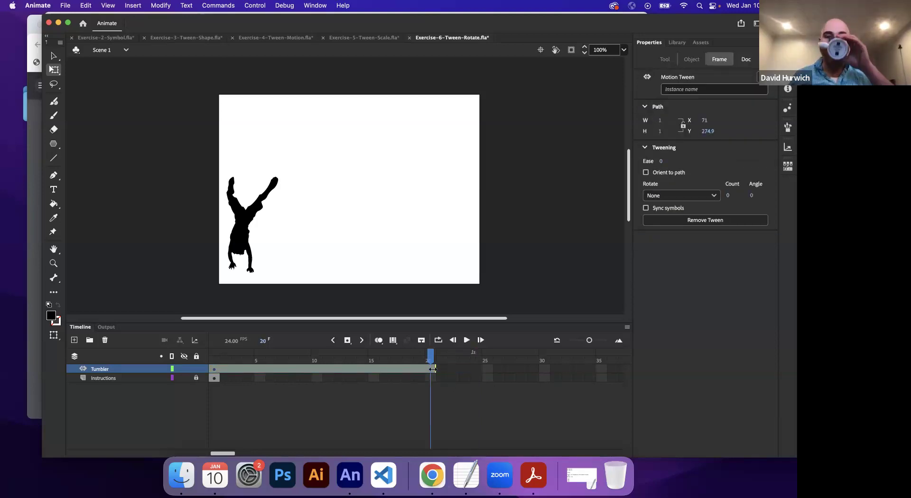
pyautogui.click(490, 433)
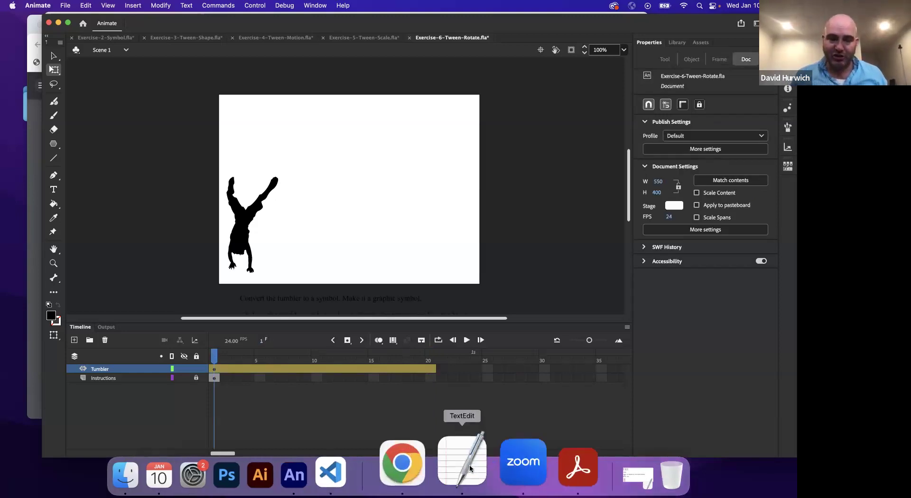
# Rotate the acrobat 180° at frame 1 so he stands upright, and rotate him another 180° into a handstand at frame 20
pyautogui.click(238, 246)
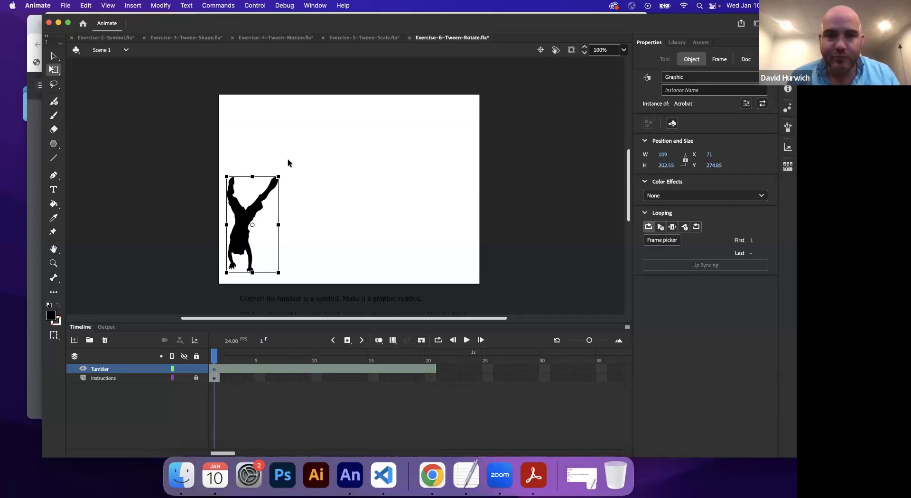
pyautogui.moveTo(289, 205); pyautogui.dragTo(243, 274)
pyautogui.moveTo(225, 364); pyautogui.dragTo(429, 376)
pyautogui.click(428, 369)
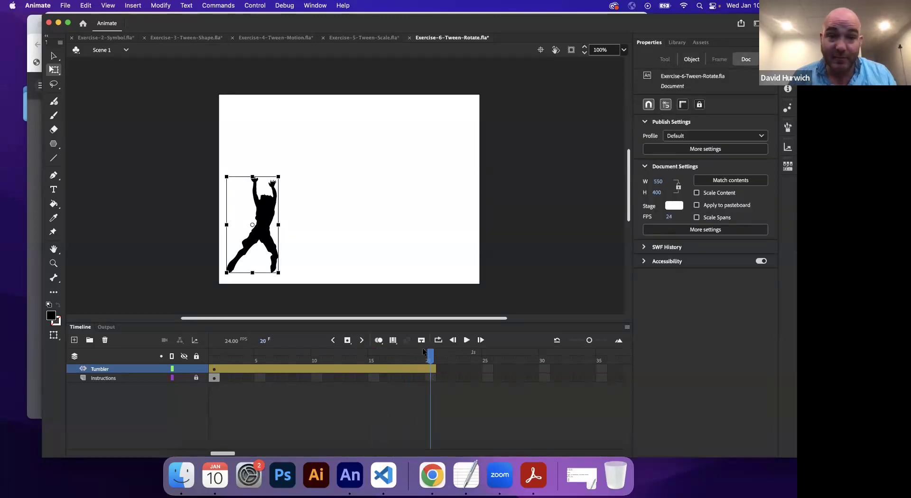
pyautogui.moveTo(289, 199); pyautogui.dragTo(228, 294)
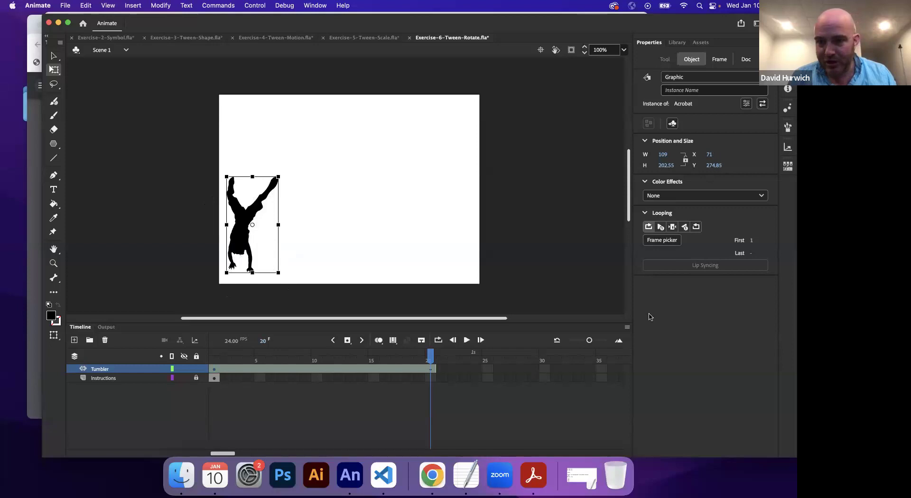
# Bring up the Transform settings, check the acrobat's rotation at frames 1 and 20, and close them
pyautogui.click(315, 5)
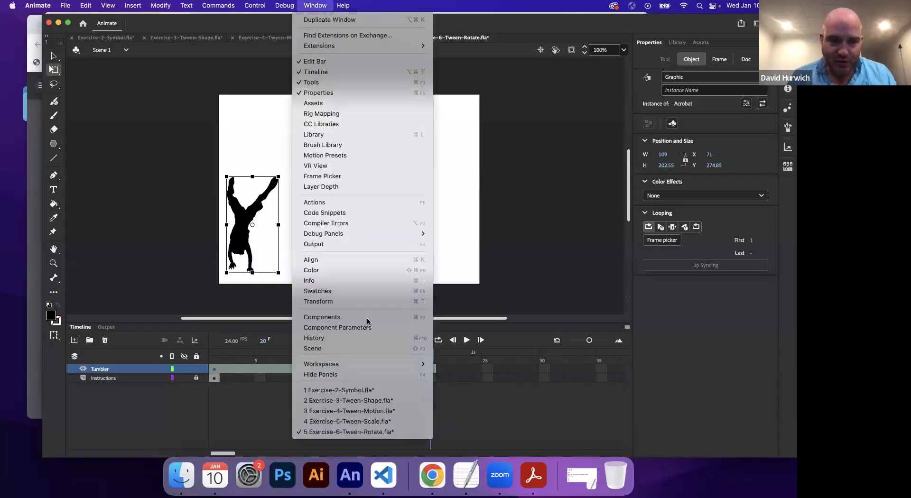
pyautogui.click(357, 299)
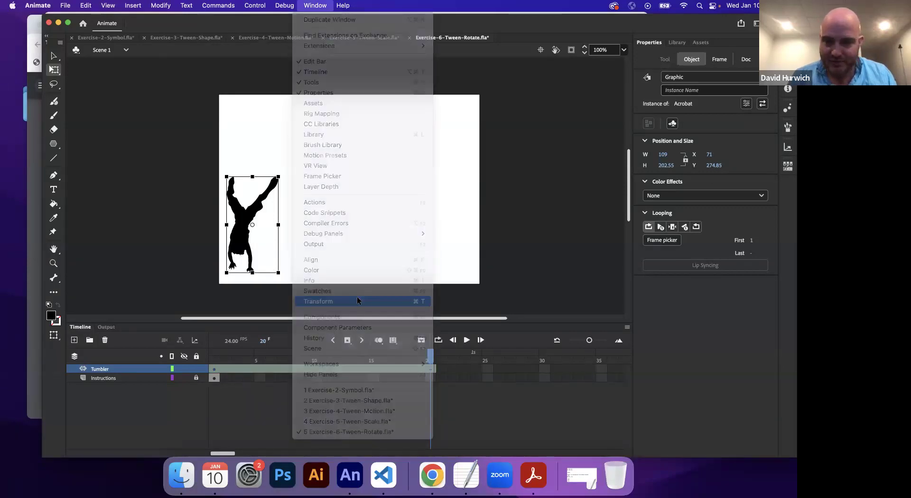
pyautogui.click(218, 366)
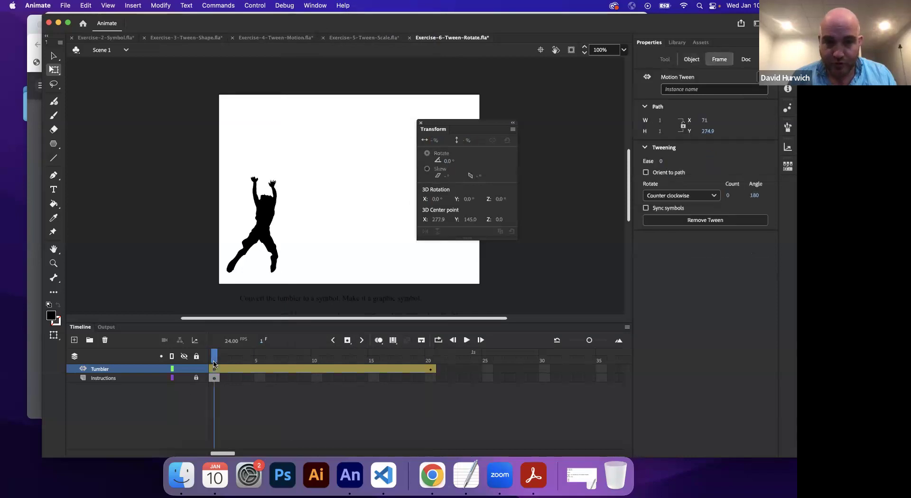
pyautogui.click(427, 366)
pyautogui.click(419, 124)
# Play the acrobat's rotation tween several times to review the flip
pyautogui.press('Return')
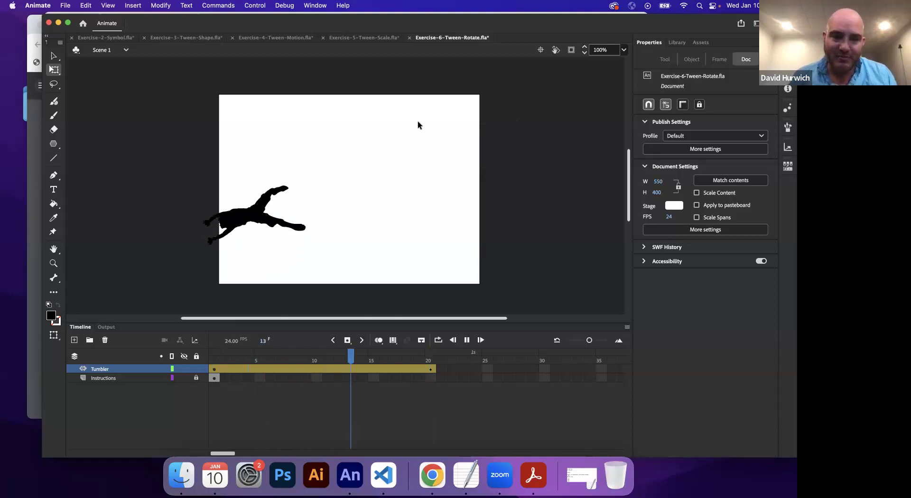
pyautogui.press('Return')
pyautogui.press('Return')
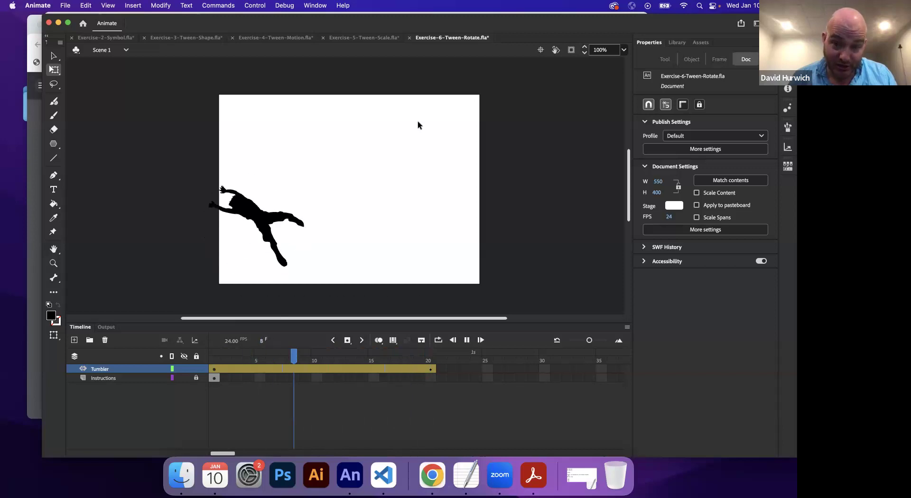
pyautogui.press('Return')
pyautogui.press('Return')
pyautogui.press('Return')
pyautogui.press('Return')
pyautogui.press('Return')
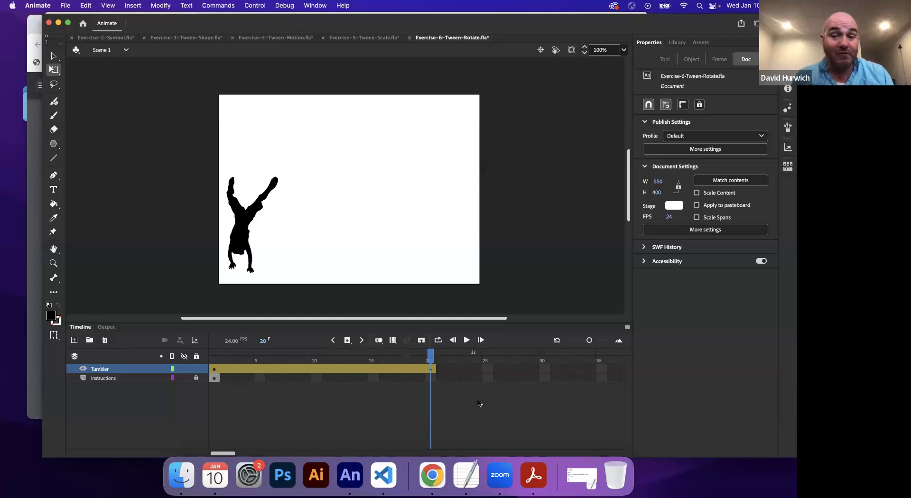
# Switch to the TextEdit notes and add the lines "Position", "Scale" and "Rotation" after a blank line below the acrobat's key poses
pyautogui.click(465, 476)
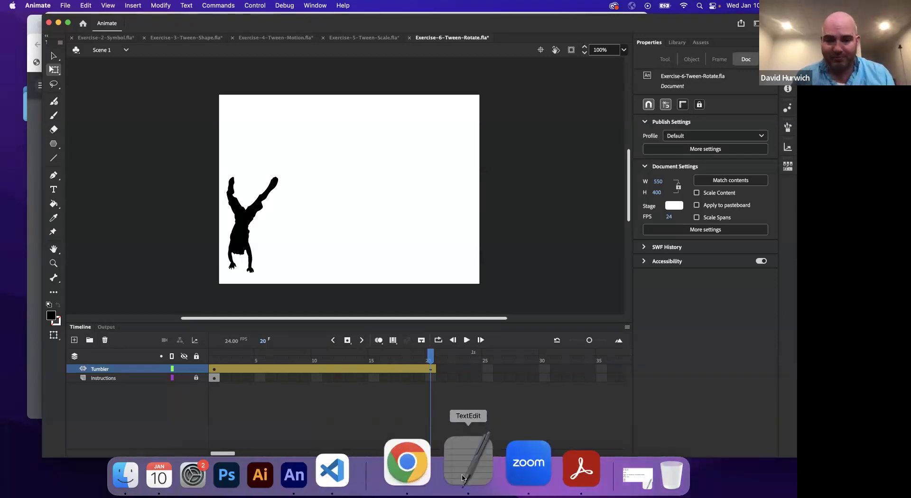
pyautogui.scroll(5, 401, 228)
pyautogui.scroll(-5, 401, 257)
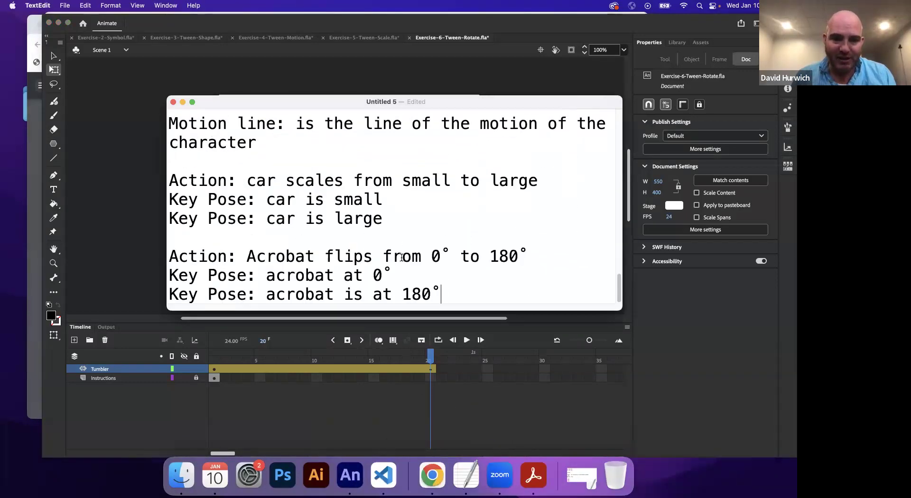
pyautogui.press('Return')
pyautogui.press('Return')
pyautogui.write('position')
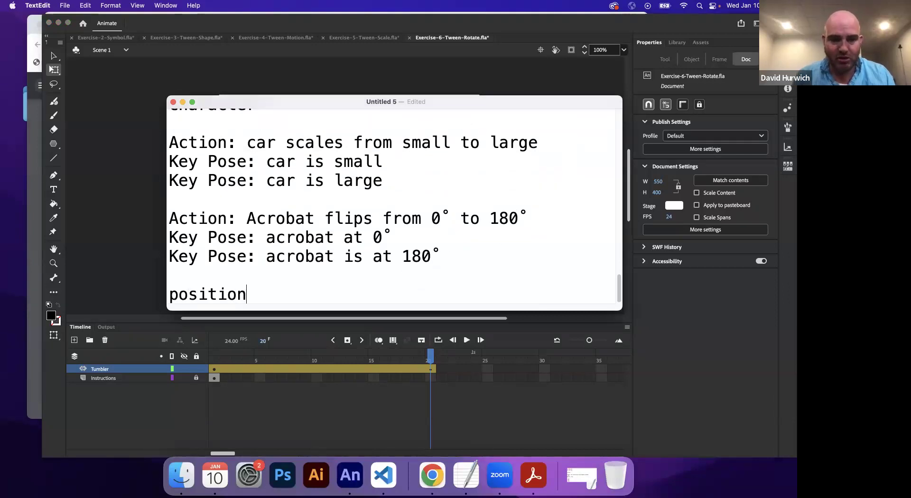
pyautogui.press('Return')
pyautogui.write('scale')
pyautogui.press('Return')
pyautogui.write('rotation')
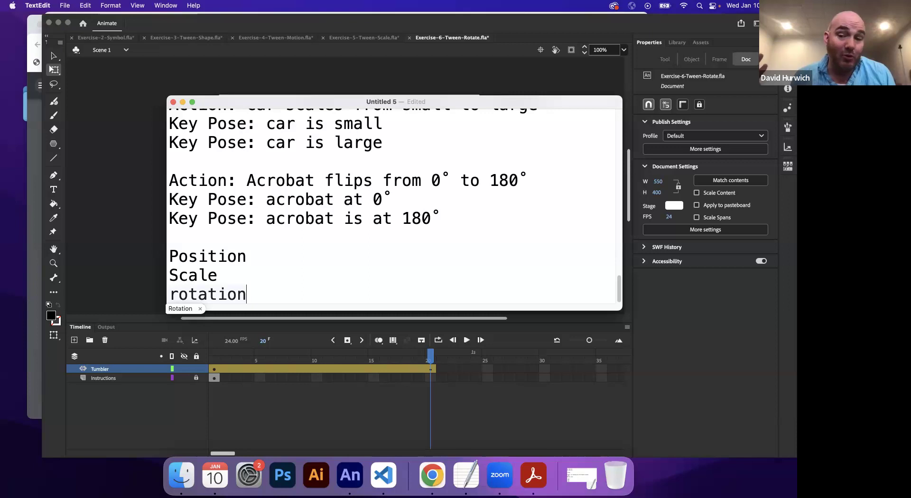
# Back in Animate, move the acrobat at frame 20 horizontally to the stage's right side, at about X 472, and preview the tween
pyautogui.click(378, 357)
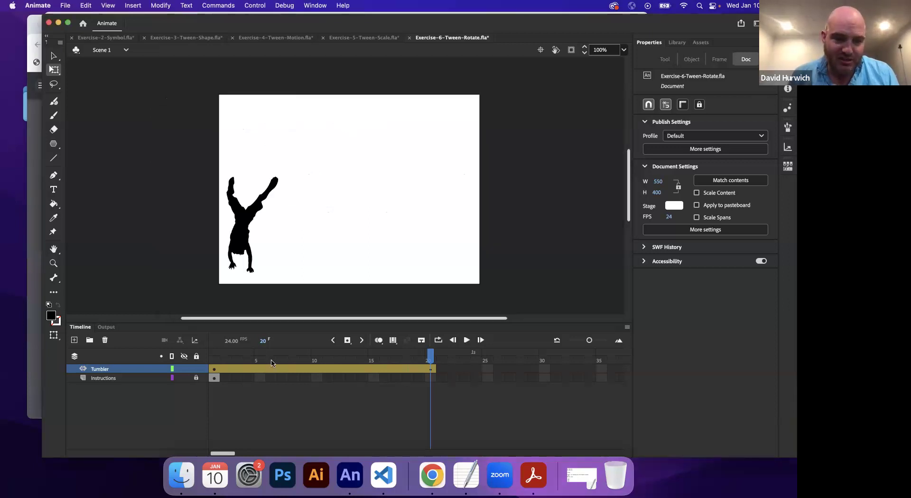
pyautogui.click(214, 360)
pyautogui.moveTo(257, 363); pyautogui.dragTo(198, 363)
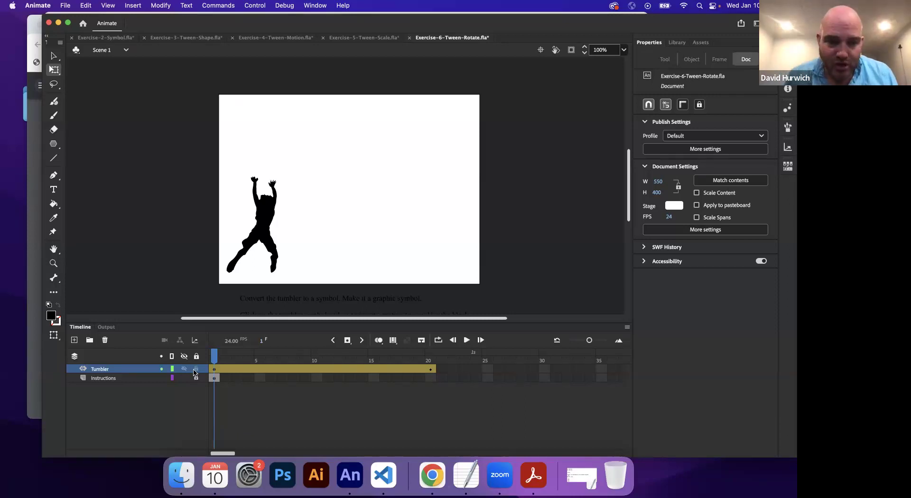
pyautogui.moveTo(213, 358); pyautogui.dragTo(426, 357)
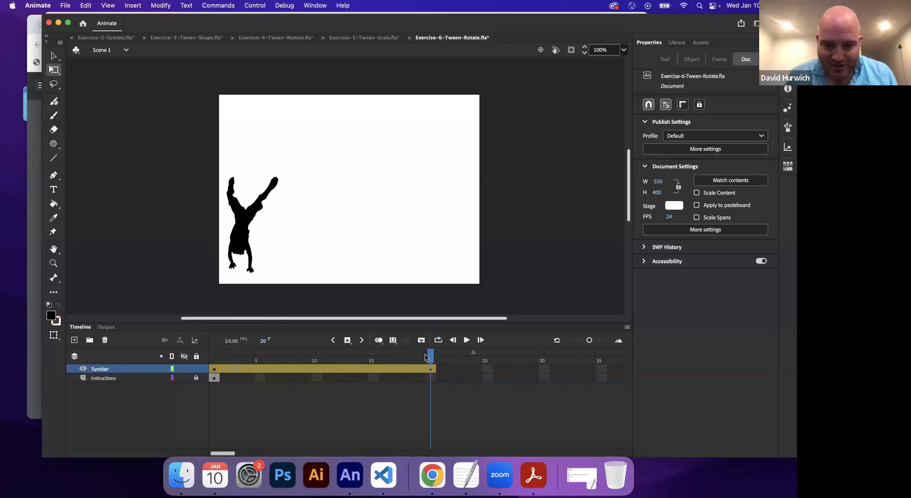
pyautogui.click(247, 229)
pyautogui.moveTo(249, 234); pyautogui.dragTo(430, 233)
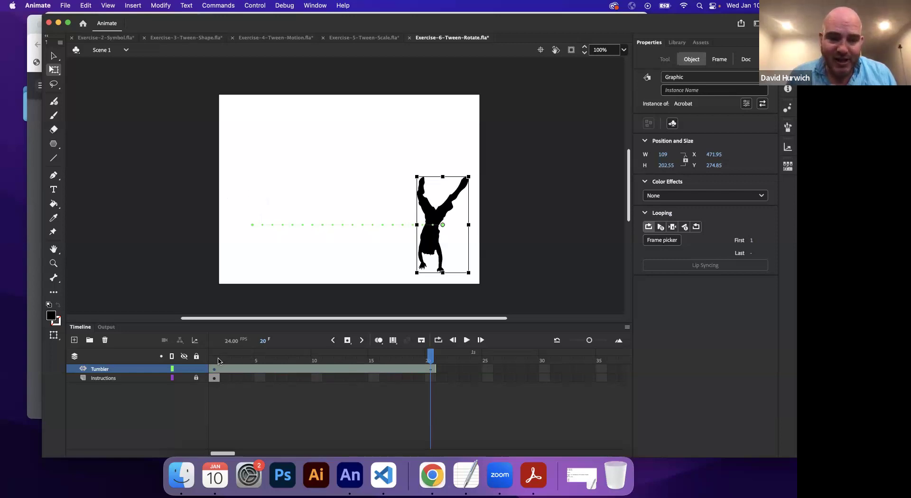
pyautogui.moveTo(216, 363)
pyautogui.mouseDown()
pyautogui.moveTo(429, 363)
pyautogui.moveTo(205, 351)
pyautogui.moveTo(444, 352)
pyautogui.moveTo(205, 348)
pyautogui.mouseUp()
pyautogui.press('Return')
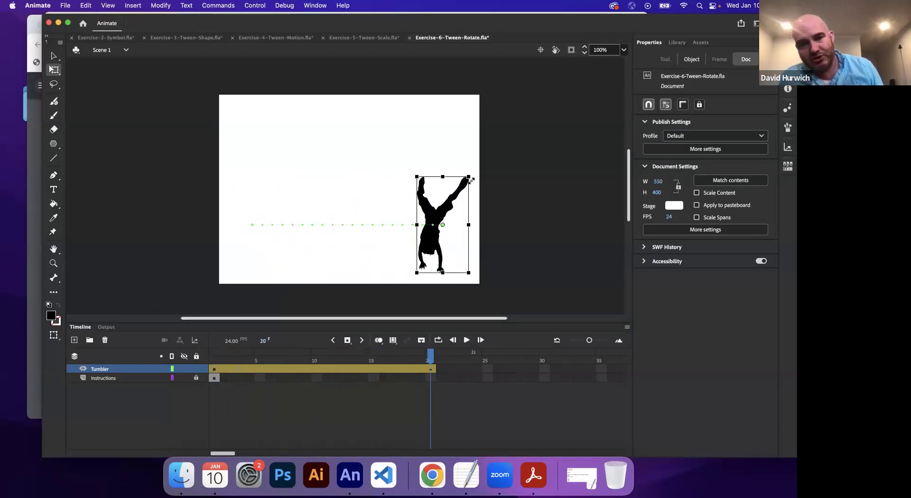
# Scale the acrobat at frame 20 down proportionally to about a quarter of its size and play the combined tween
pyautogui.moveTo(465, 180); pyautogui.dragTo(450, 195)
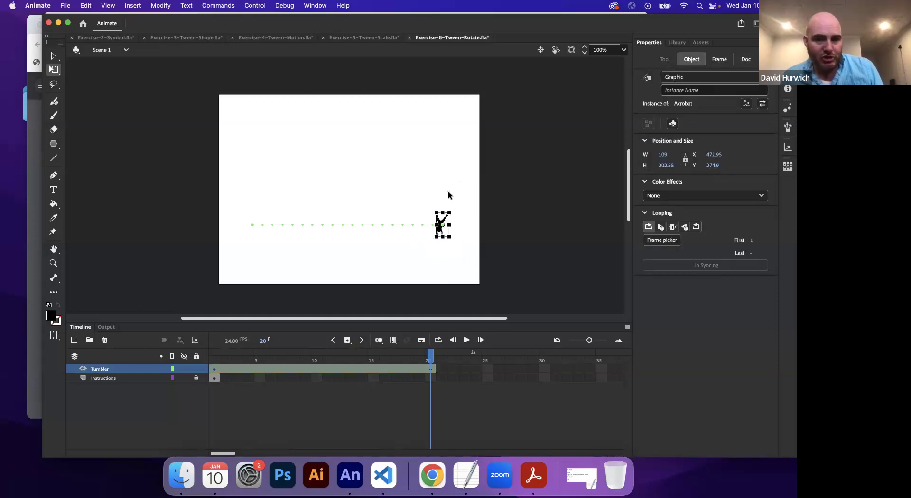
pyautogui.click(219, 369)
pyautogui.moveTo(214, 354); pyautogui.dragTo(437, 357)
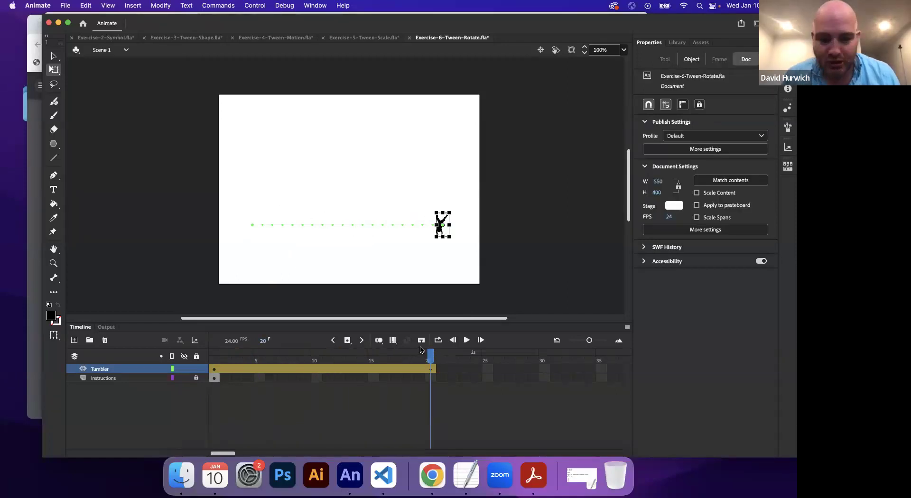
pyautogui.press('Return')
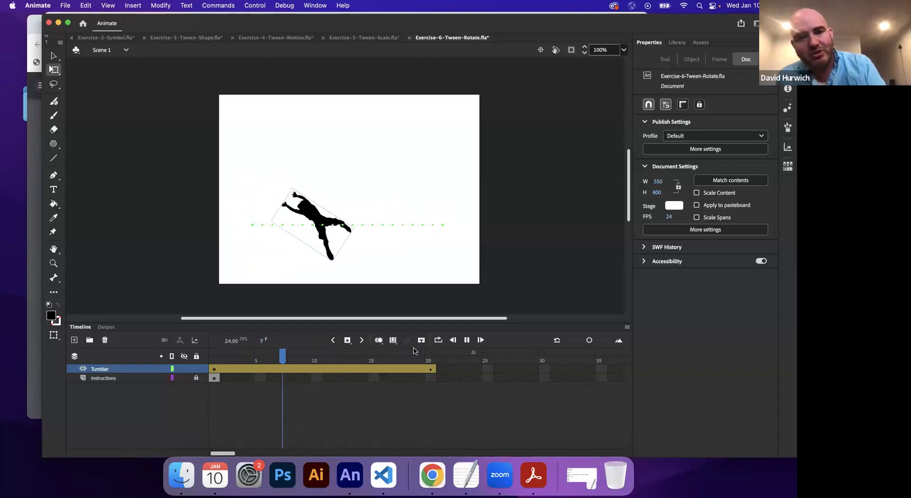